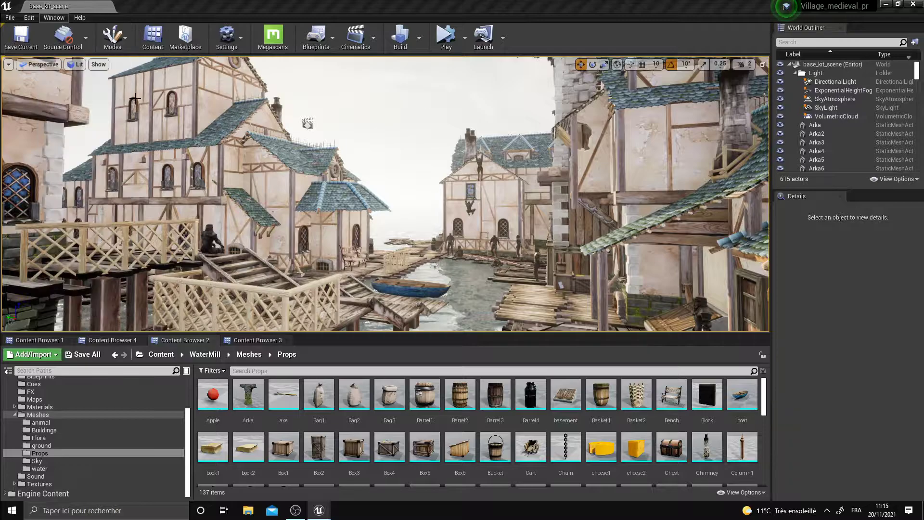
Step: Review the DirectionalLight and SkyLight settings in the Env. Light Mixer and close the mixer
drag(566, 125, 599, 131)
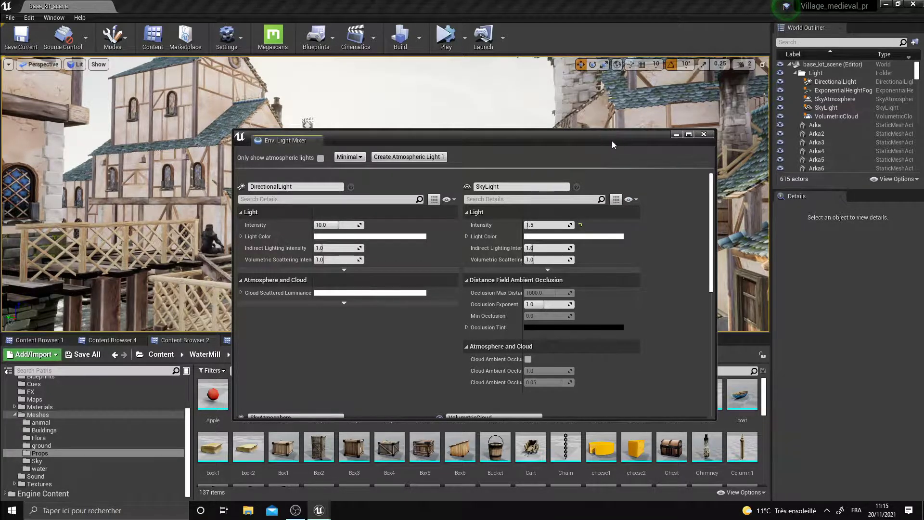
drag(613, 143, 556, 148)
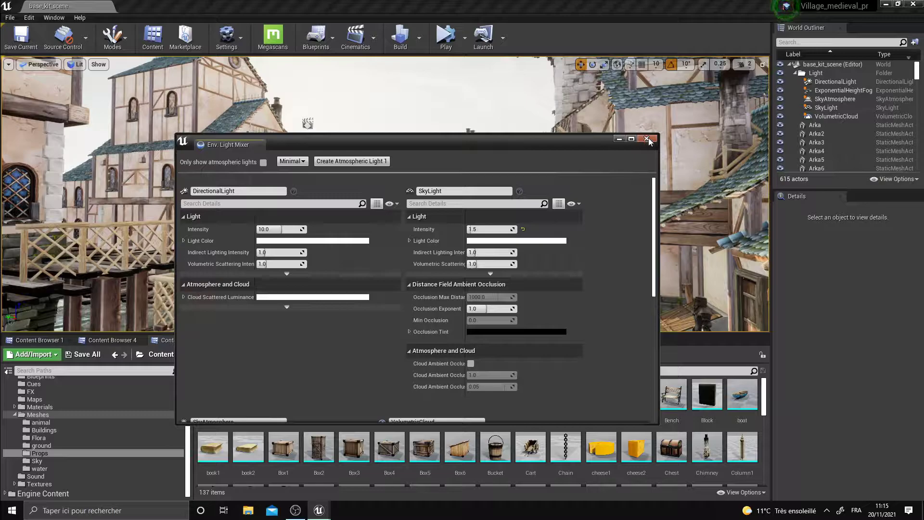
click(649, 138)
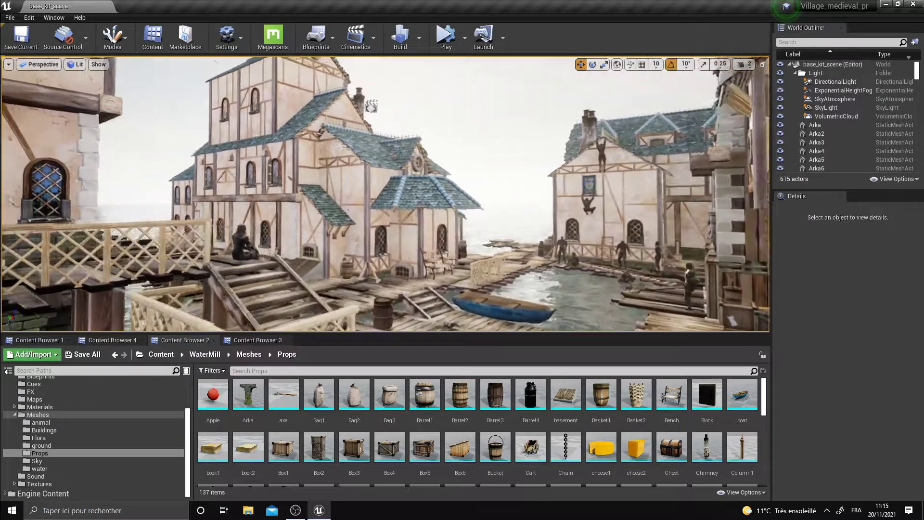
Step: Rotate the sun's direction interactively around the village while viewing it from out over the water
right_drag(385, 193, 426, 195)
right_drag(376, 209, 463, 244)
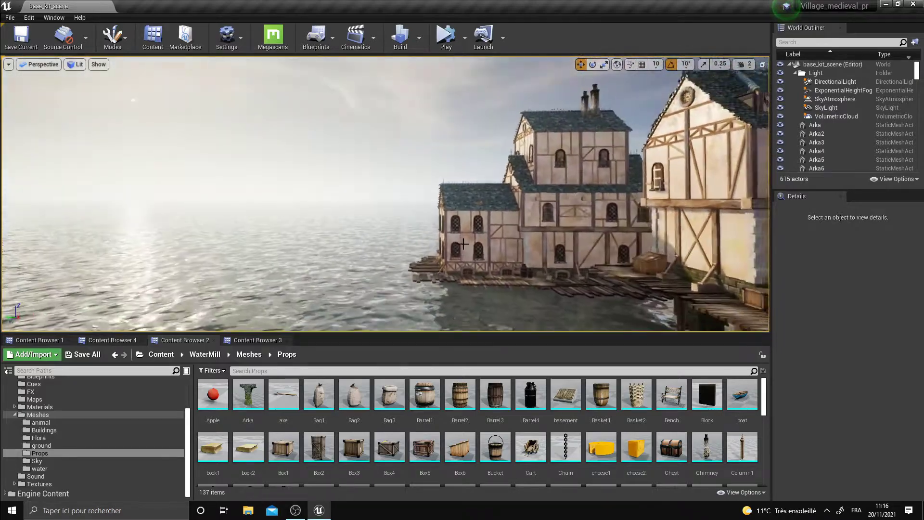
drag(72, 148, 340, 197)
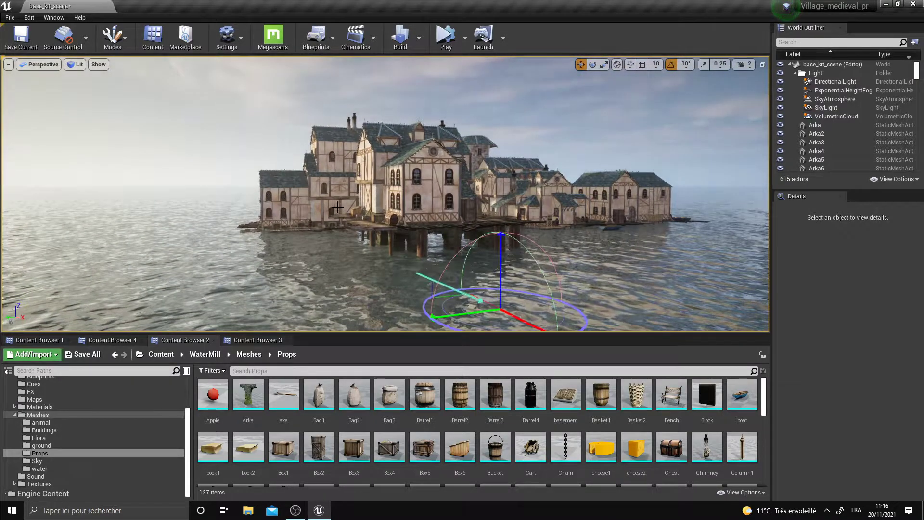
key(ctrl+l)
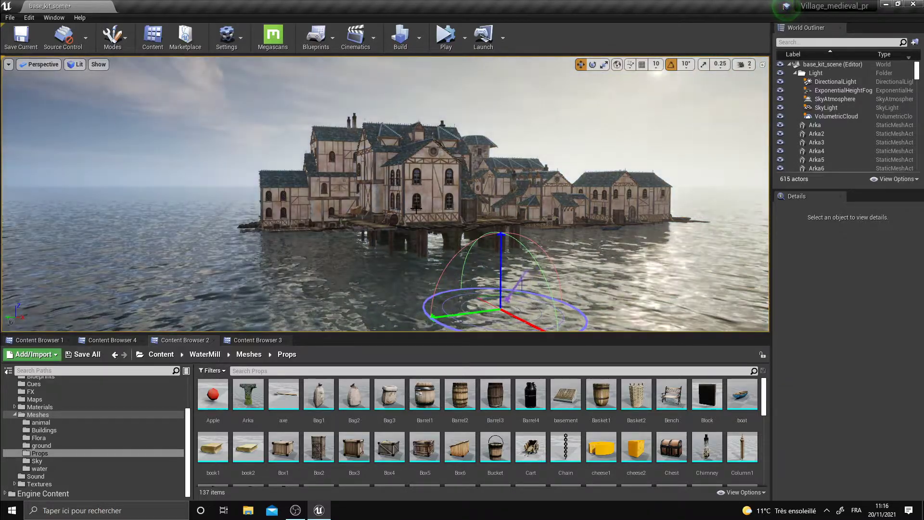
key(ctrl+l)
key(ctrl+l)
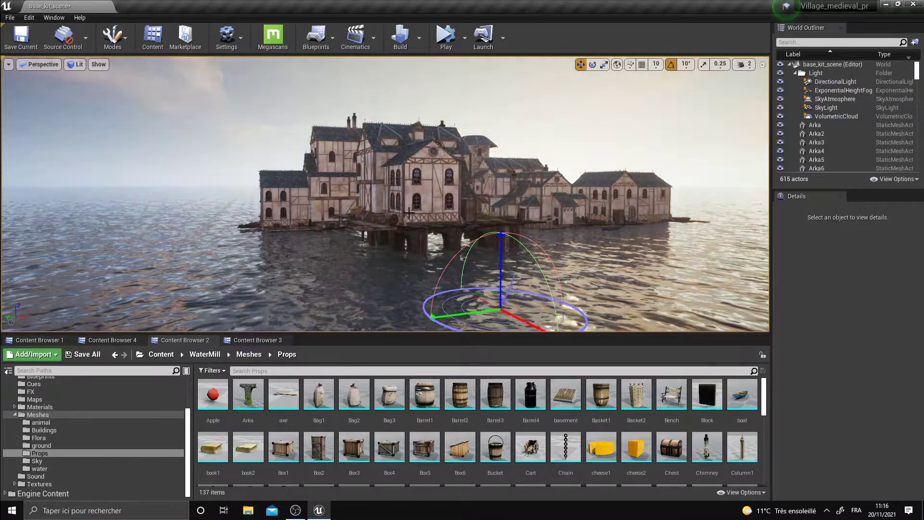
key(ctrl+l)
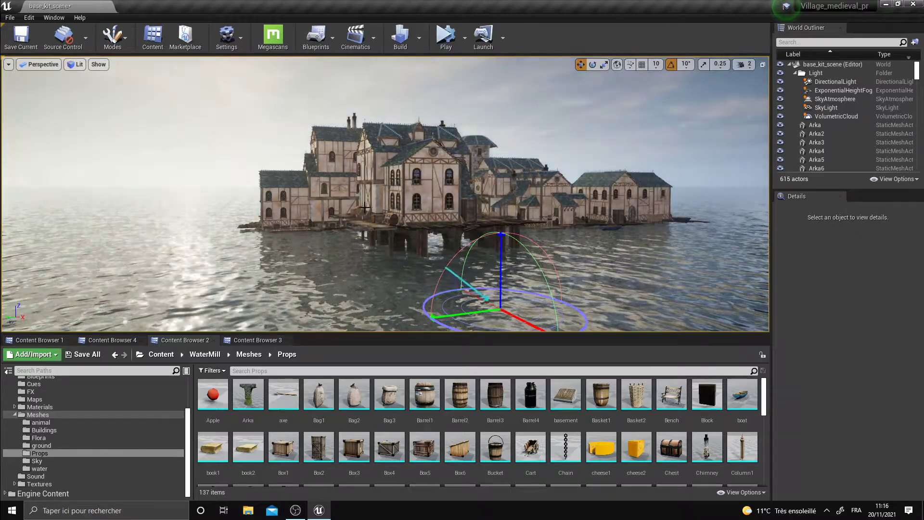
key(ctrl+l)
Step: Hide the VolumetricCloud actor to compare the sky and lighting without clouds, and show it again
mouse_move(366, 213)
right_down()
mouse_move(346, 213)
mouse_move(415, 211)
mouse_move(357, 210)
right_up()
key(w)
key(s)
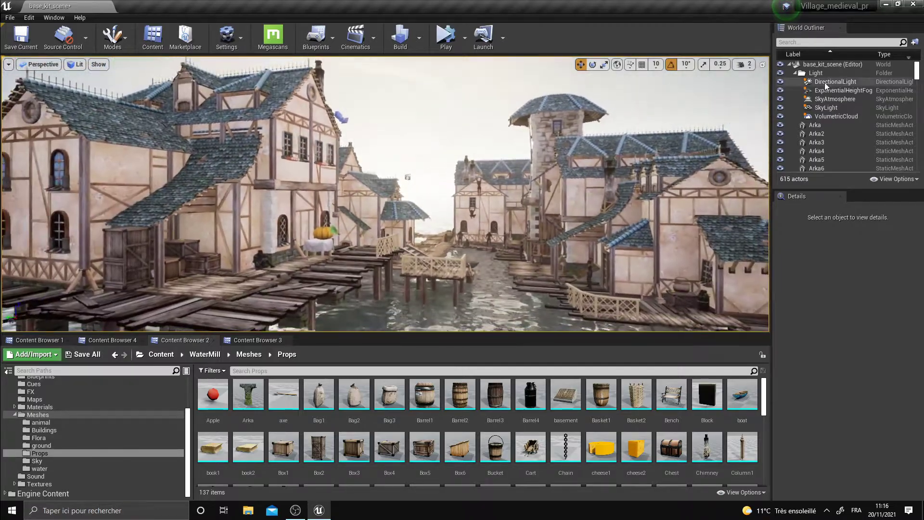
key(s)
right_drag(745, 140, 714, 114)
key(a)
key(s)
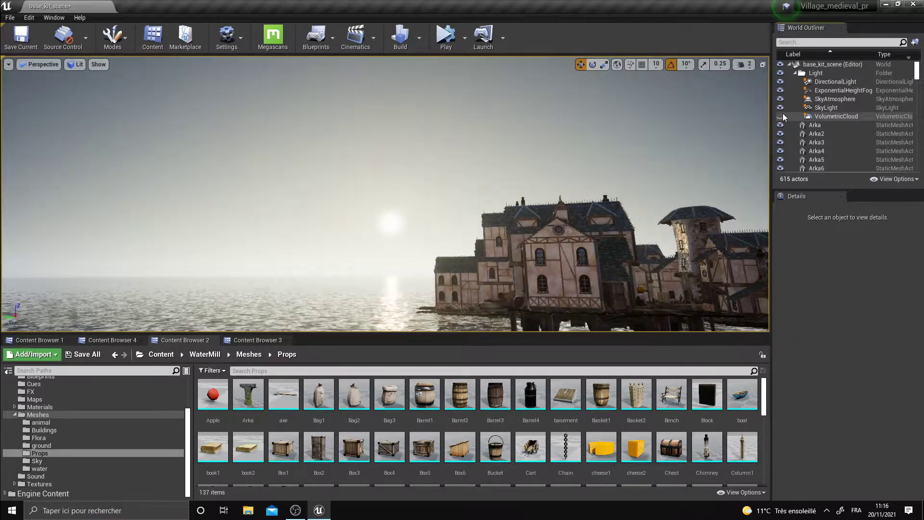
right_drag(654, 157, 654, 157)
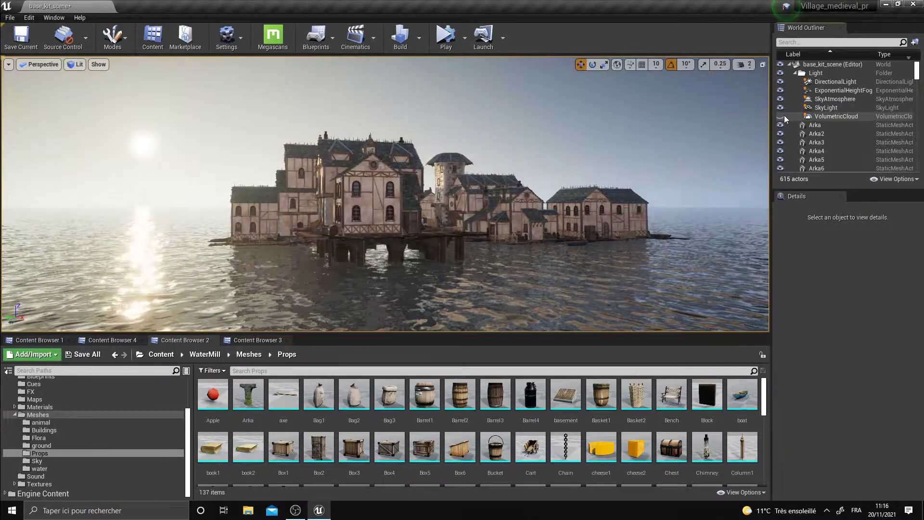
click(780, 116)
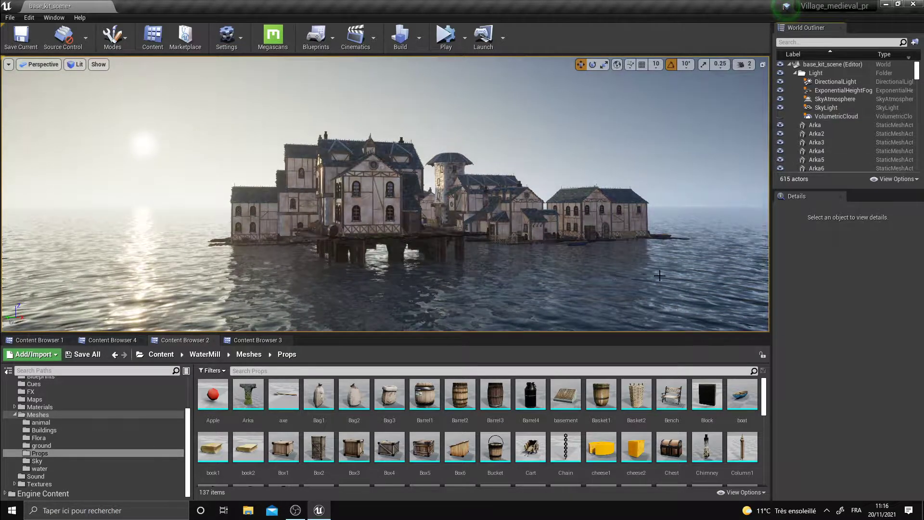
right_drag(626, 173, 598, 179)
click(781, 116)
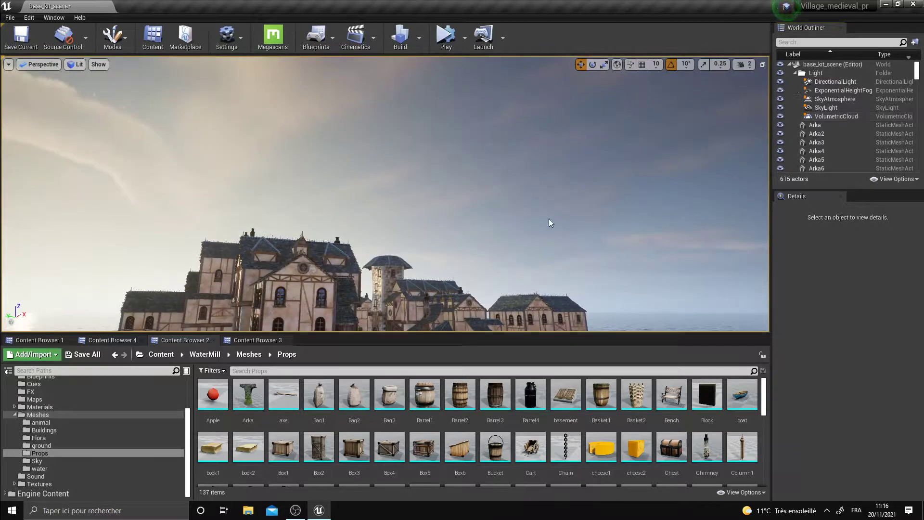
right_drag(600, 222, 579, 265)
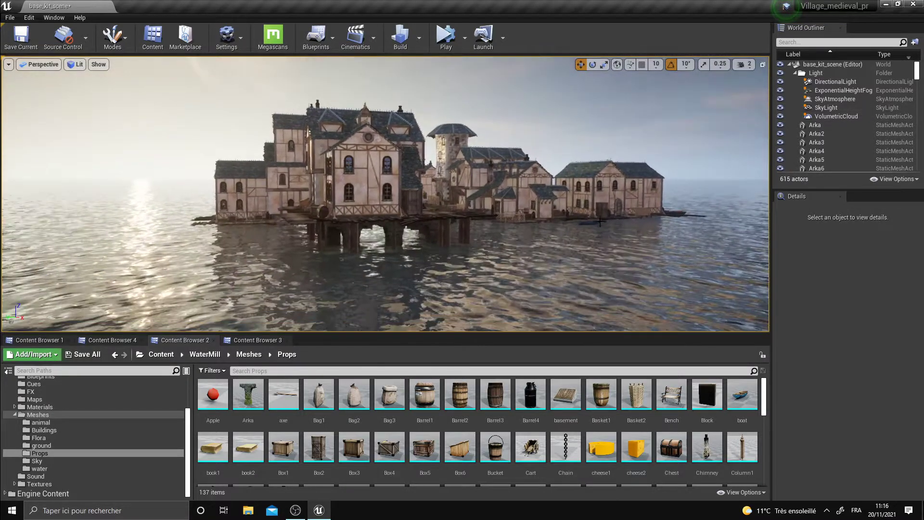
Step: Select the SkyLight and toggle Affects World off and on to compare its contribution to the village, leaving it enabled
double_click(818, 109)
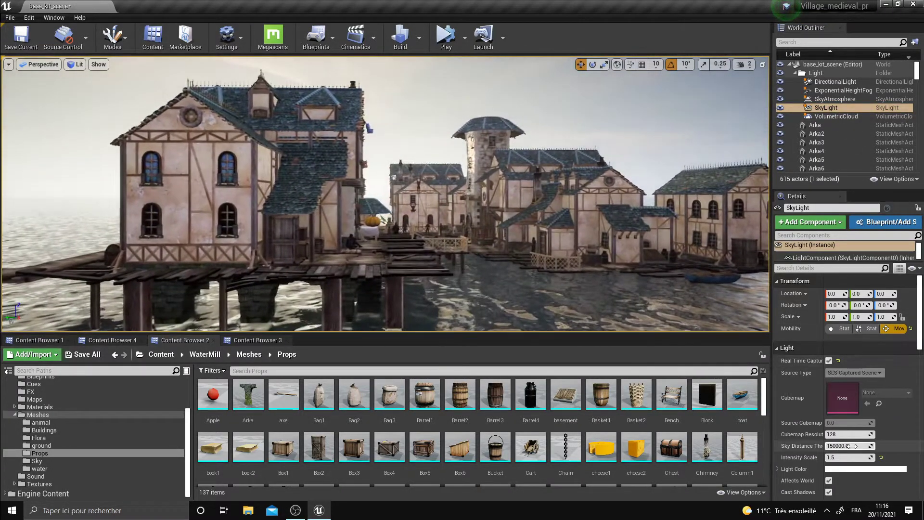
scroll(852, 446, down, 2)
click(830, 452)
right_drag(601, 226, 573, 226)
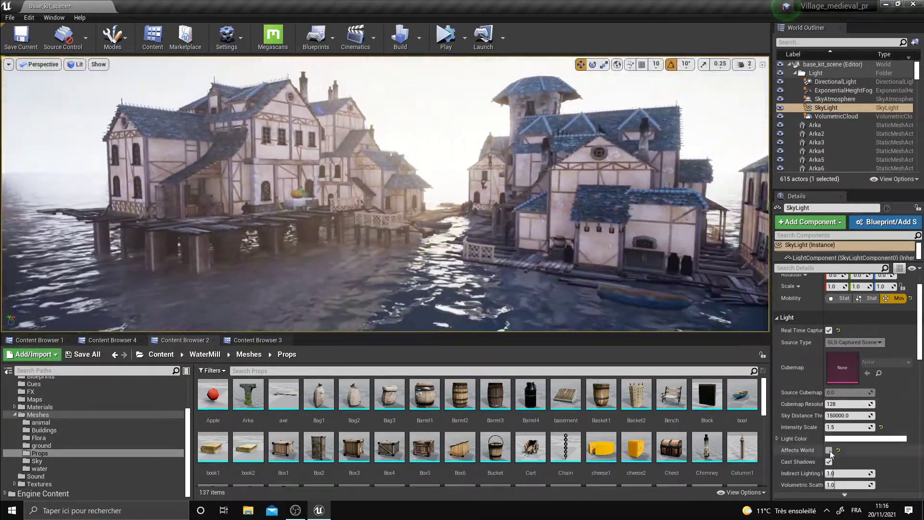
click(830, 452)
click(830, 452)
click(830, 452)
click(830, 452)
right_drag(586, 283, 649, 296)
click(829, 450)
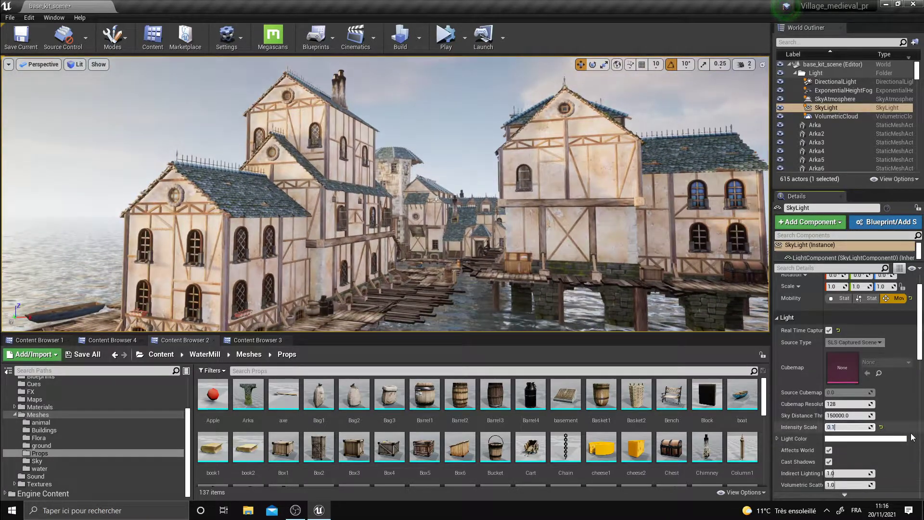
Step: Set the SkyLight's Intensity Scale to 0.1 and check the lighting on the houses and water
right_drag(554, 153, 557, 155)
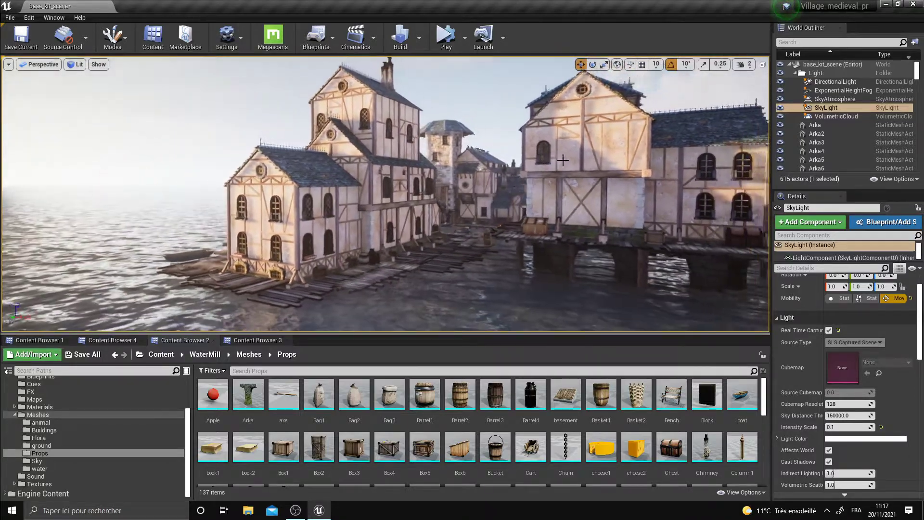
right_drag(429, 201, 136, 123)
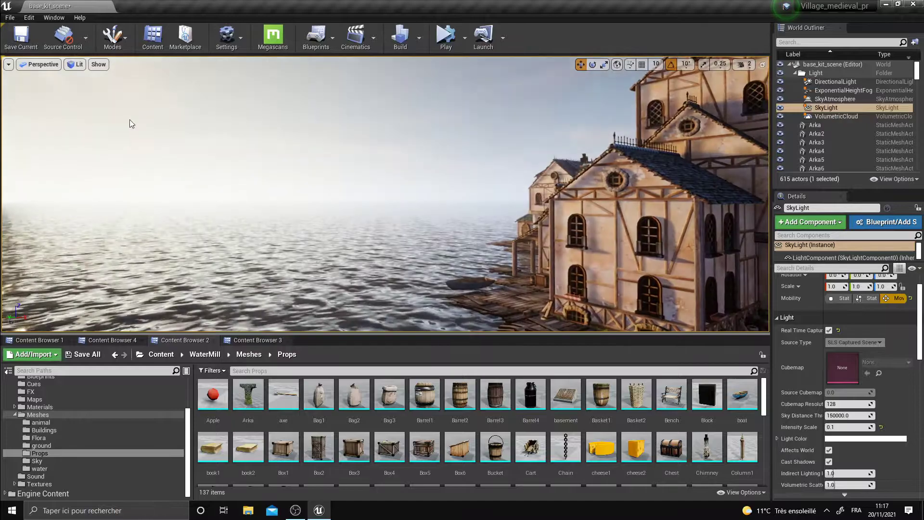
right_drag(207, 147, 467, 178)
right_drag(384, 134, 440, 121)
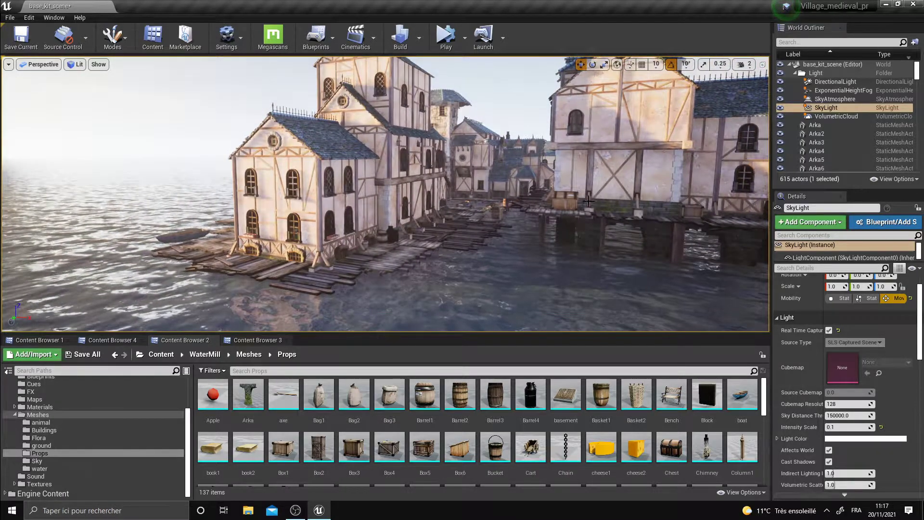
right_drag(383, 188, 406, 189)
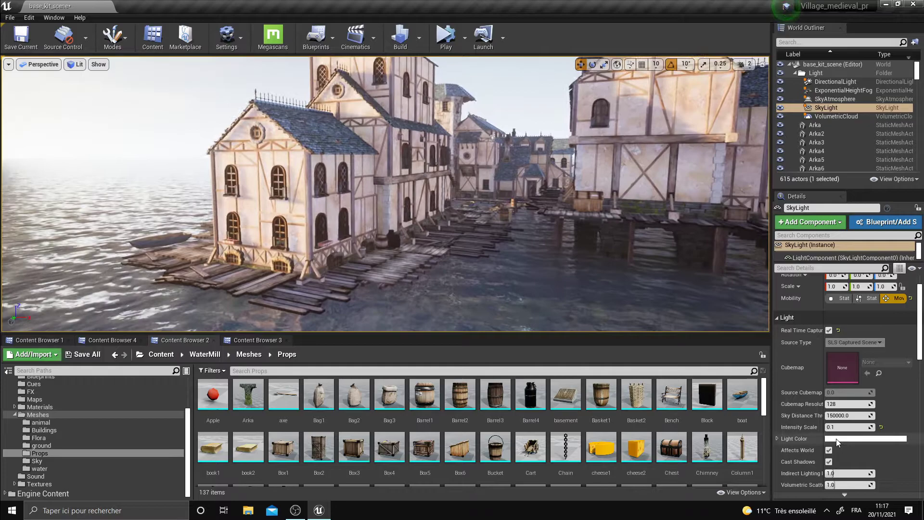
Step: Preview a pink light color, hex sRGB FFB5E8FF, on the SkyLight and cancel the color change
click(836, 439)
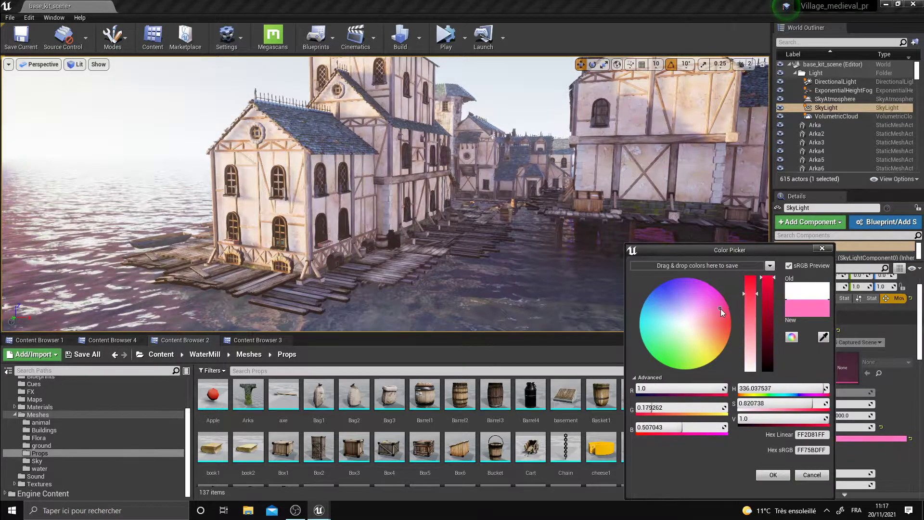
drag(685, 298, 706, 308)
right_drag(559, 207, 539, 232)
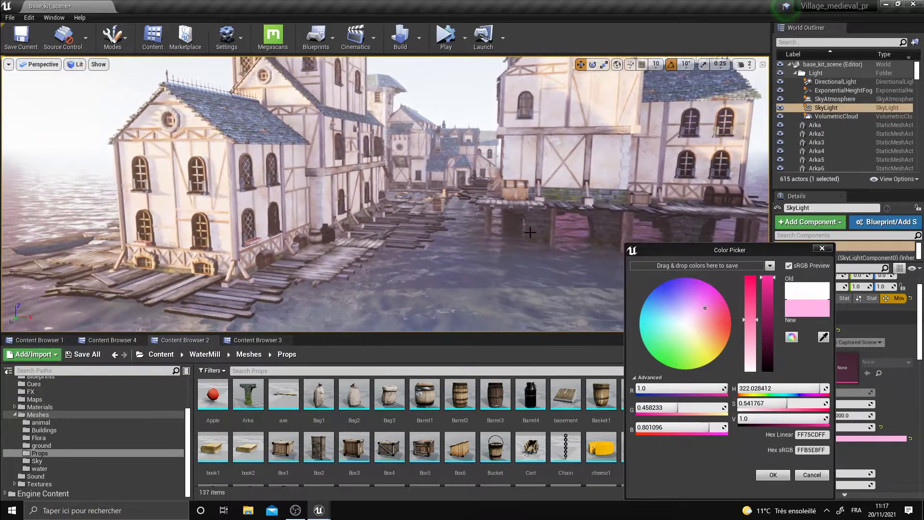
click(812, 475)
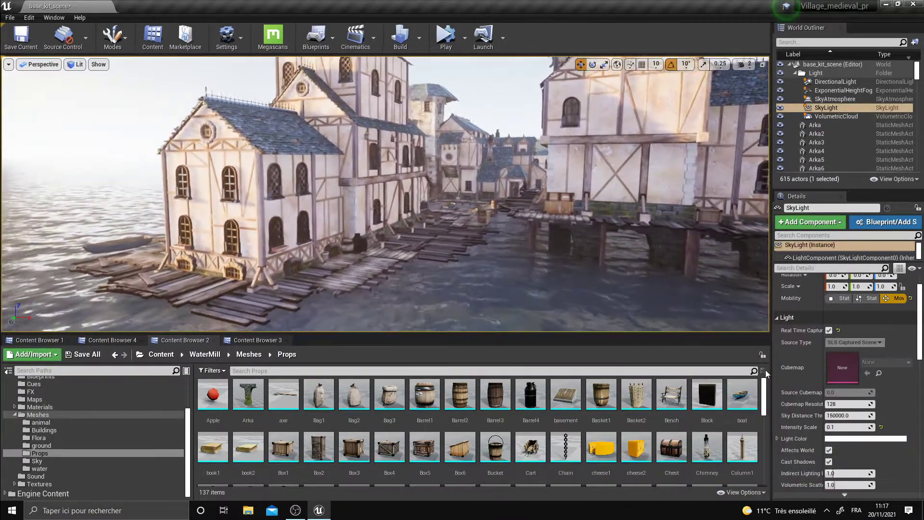
Step: Examine the house facades, the shaded docks and the open water under the dimmed SkyLight
right_drag(645, 234, 632, 231)
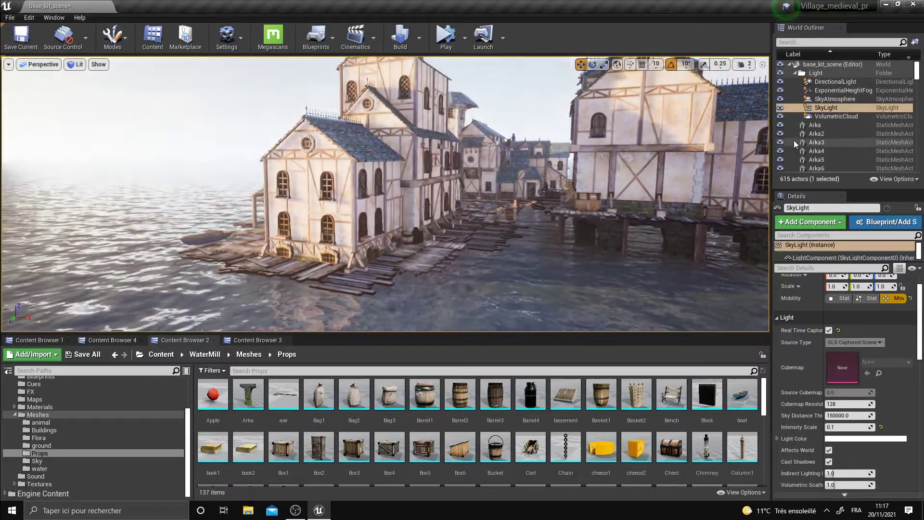
right_drag(664, 164, 578, 193)
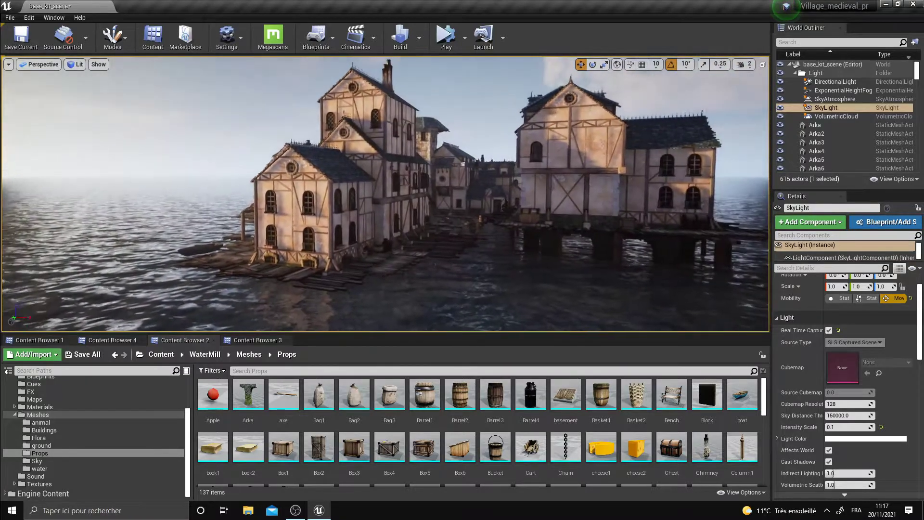
right_drag(293, 295, 258, 216)
right_drag(256, 157, 220, 122)
right_drag(414, 226, 355, 260)
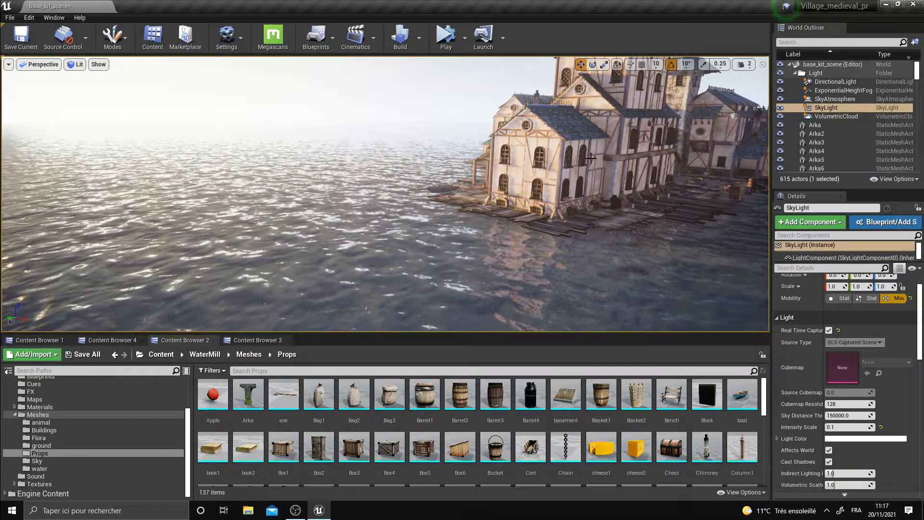
right_drag(433, 115, 499, 115)
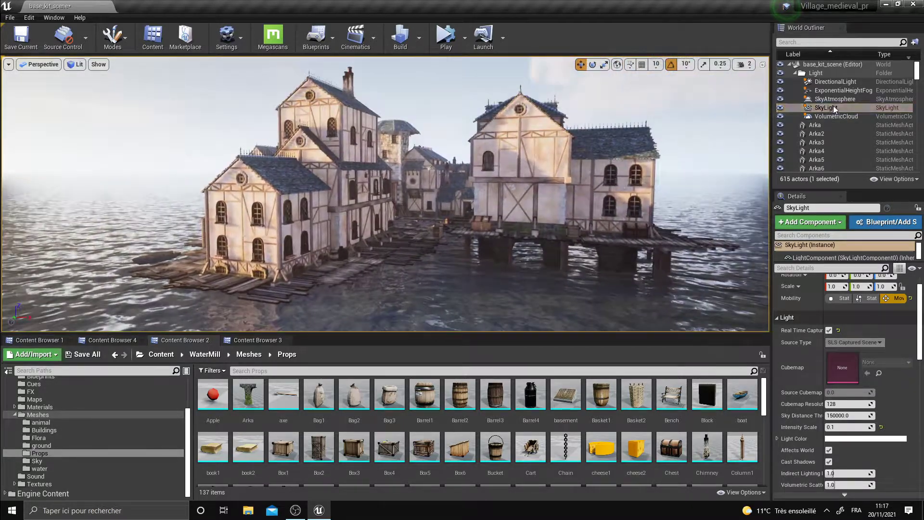
Step: Select the SkyAtmosphere actor and toggle its visibility to compare the scene with and without the atmosphere
click(818, 100)
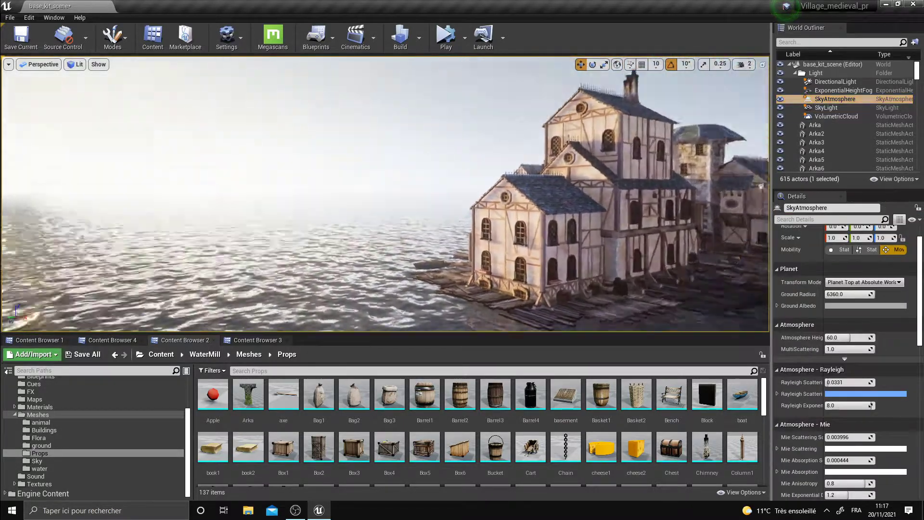
right_drag(499, 166, 452, 156)
click(781, 99)
click(780, 99)
click(782, 98)
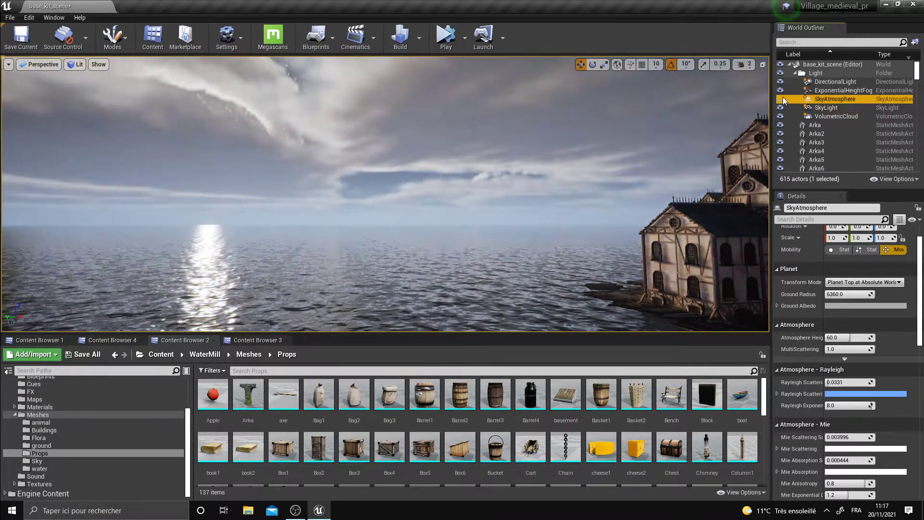
click(782, 98)
Step: Hide the VolumetricCloud actor and fly out at camera speed 8 to view the planet's curvature from space
right_drag(717, 129, 720, 193)
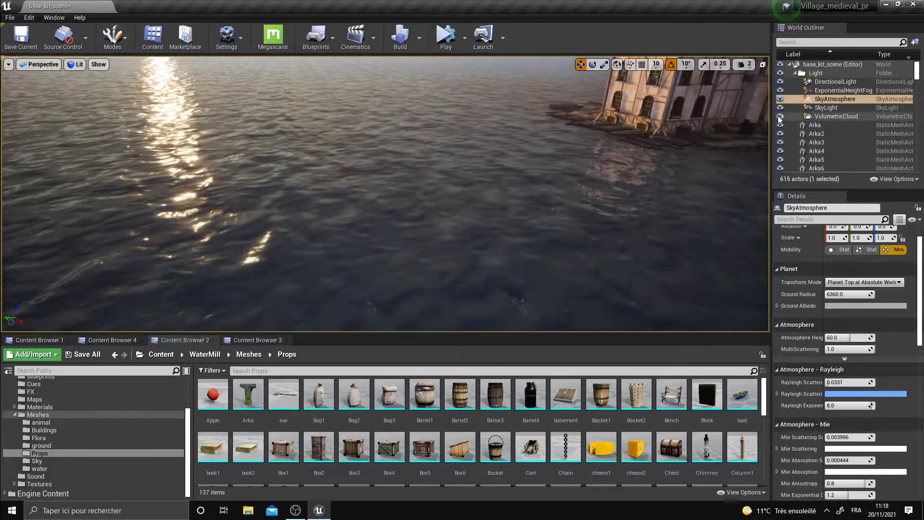
click(749, 64)
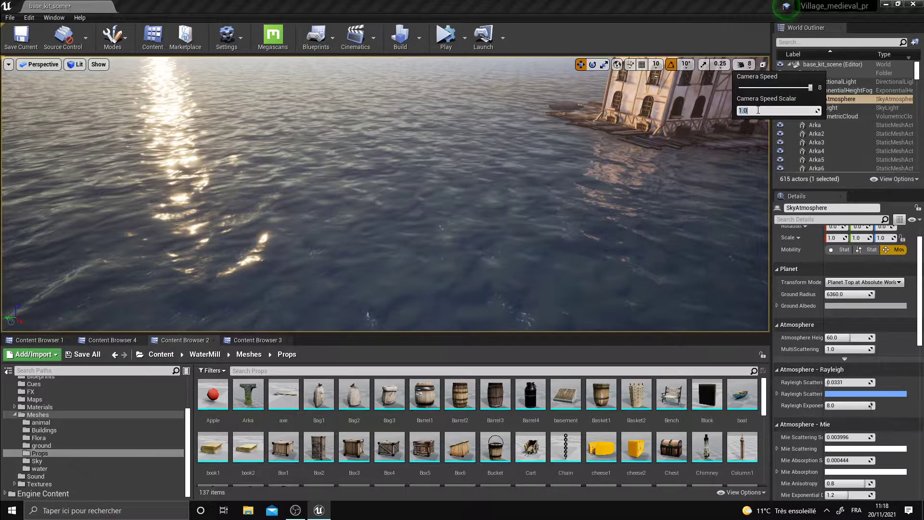
key(s)
mouse_move(555, 219)
right_down()
mouse_move(555, 245)
mouse_move(555, 224)
right_up()
key(s)
key(s)
Step: With SkyAtmosphere selected, rotate the sun's direction to move the day and night boundary across the planet
click(792, 99)
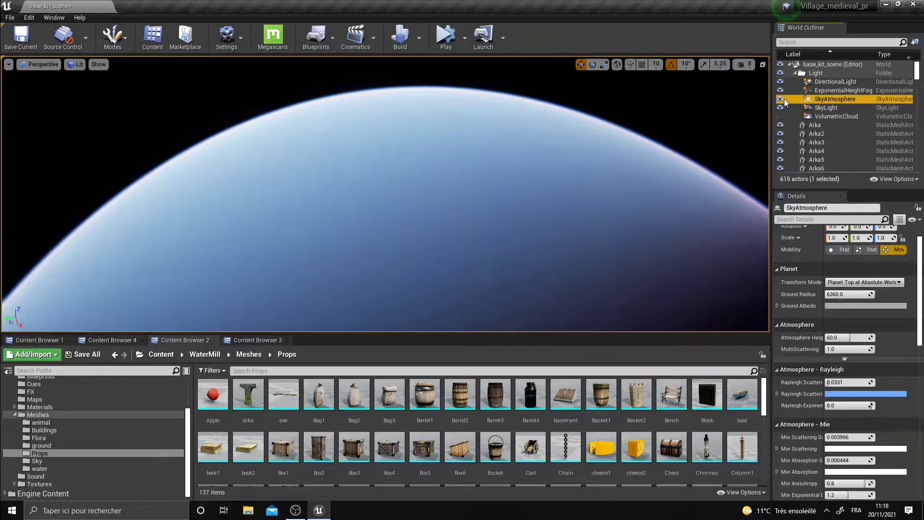
mouse_move(616, 156)
right_down()
mouse_move(630, 159)
mouse_move(621, 162)
right_up()
right_drag(567, 177, 567, 176)
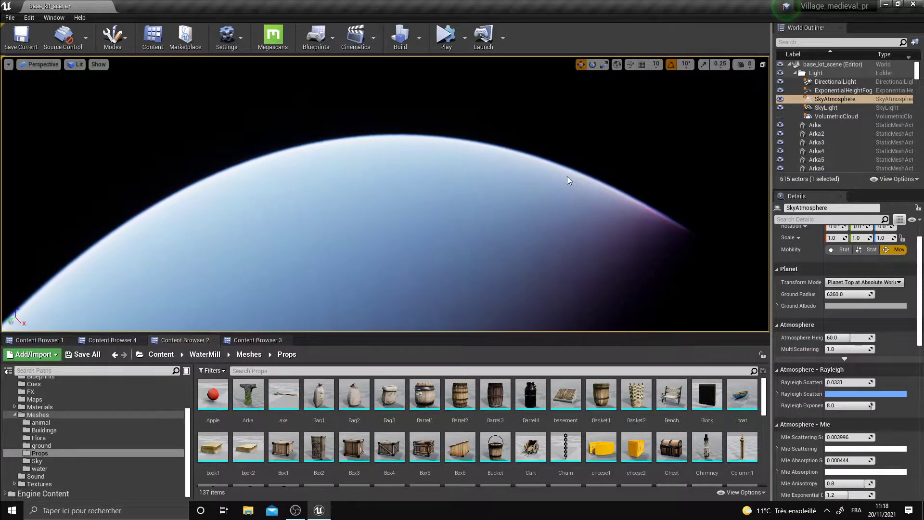
key(ctrl+l)
key(ctrl+l)
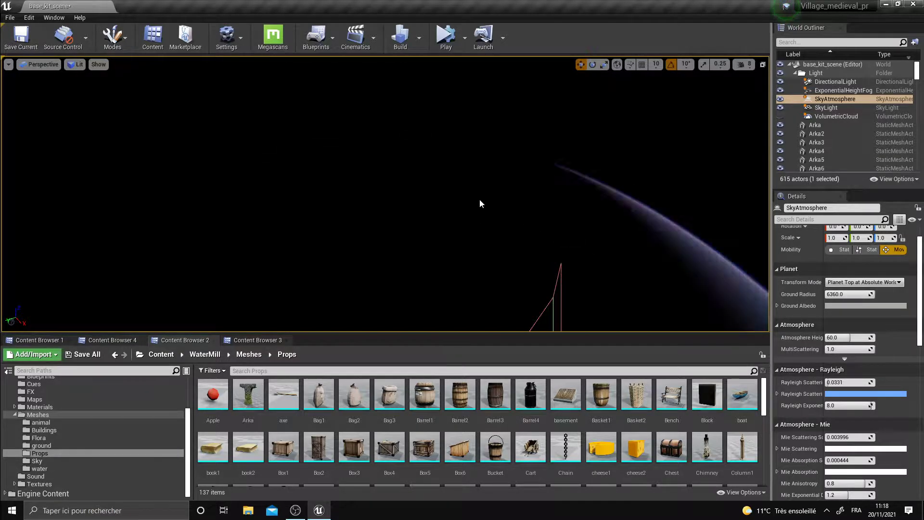
key(ctrl+l)
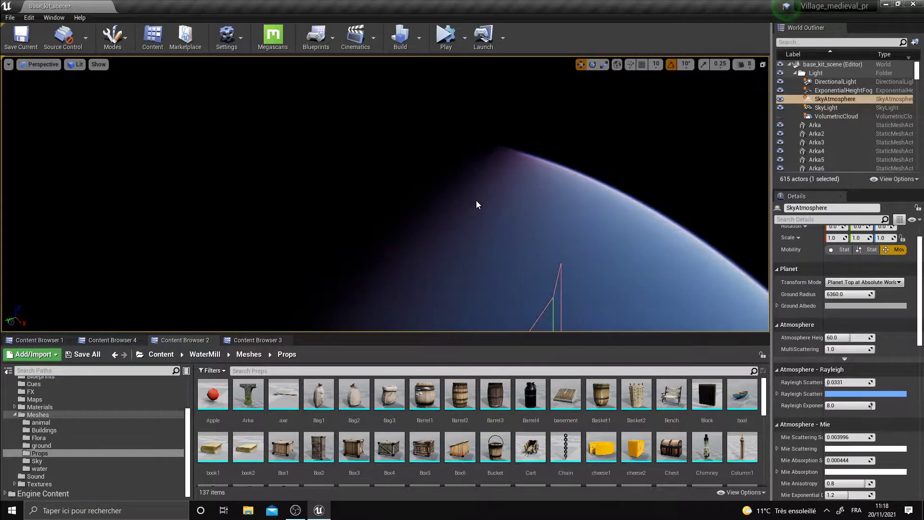
Step: Undo the hiding of the VolumetricCloud actor and rotate the sun to light more of the planet's surface
key(ctrl+z)
key(ctrl+l)
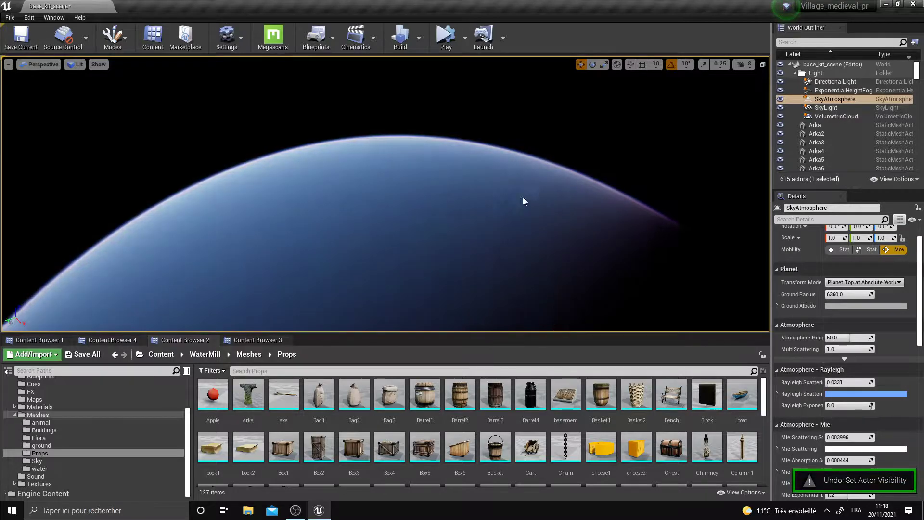
key(ctrl+l)
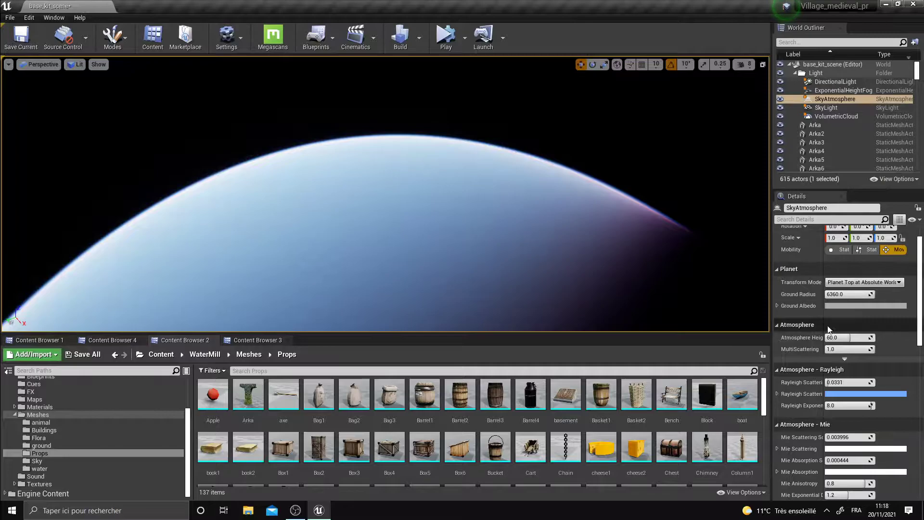
Step: Try a different Ground Radius and an Atmosphere Height of 200 on the SkyAtmosphere
drag(862, 297, 852, 296)
key(ctrl+z)
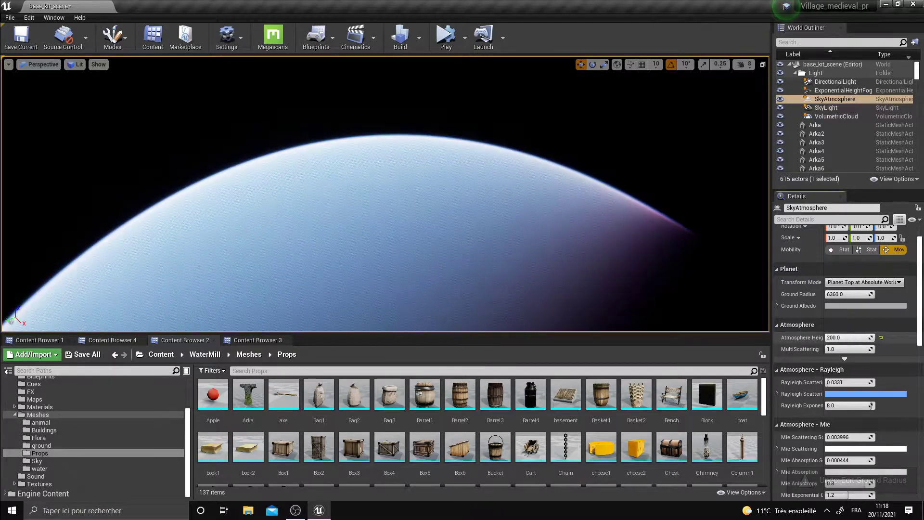
scroll(850, 381, down, 1)
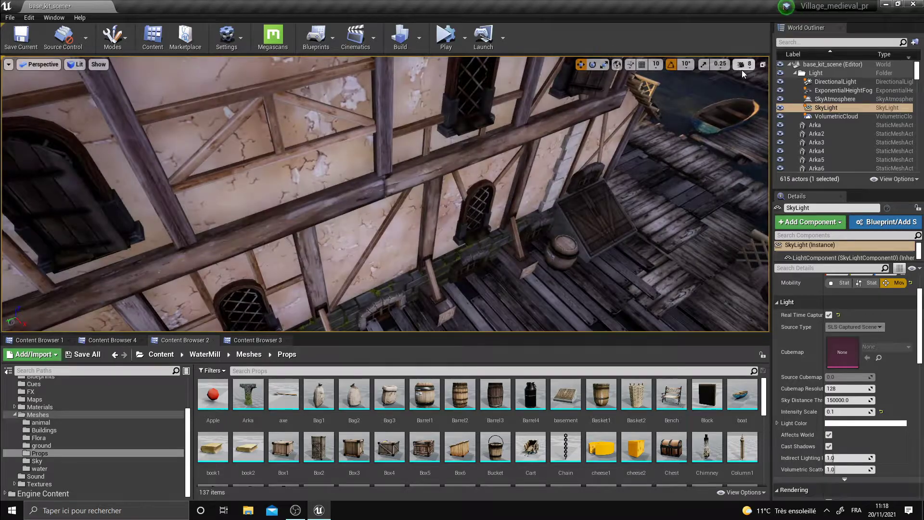
Step: Return to the village, set the camera speed to 1 and view the houses from over the water
click(743, 64)
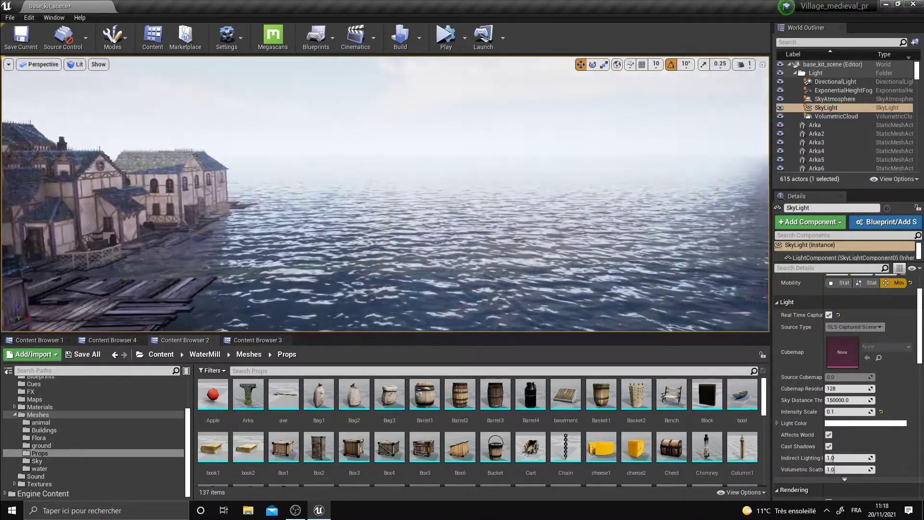
right_drag(448, 140, 293, 103)
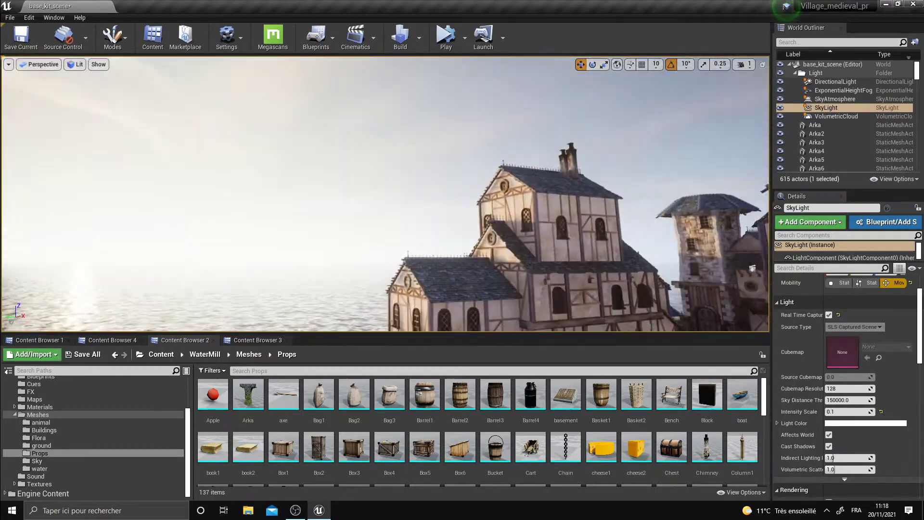
right_drag(609, 128, 385, 126)
click(834, 100)
right_drag(698, 135, 684, 158)
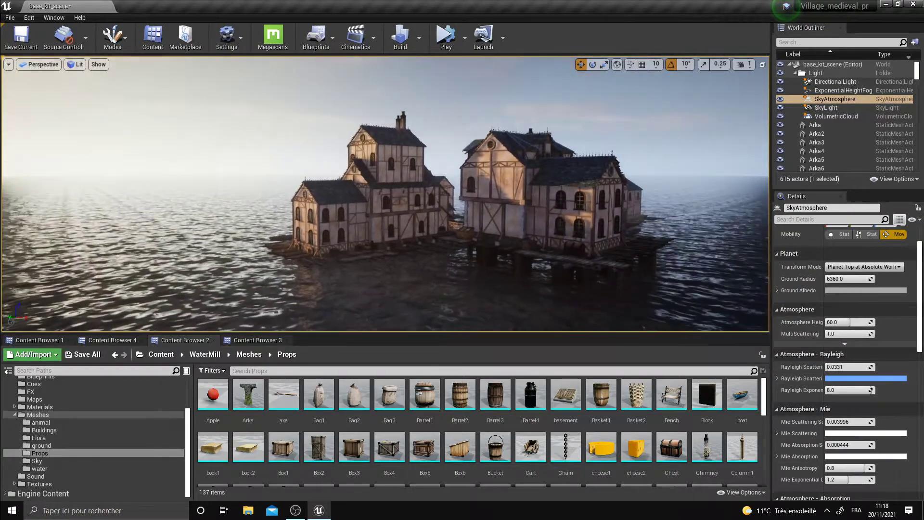
Step: Hide the ExponentialHeightFog actor to view the sun and horizon without fog, and show it again
click(842, 90)
mouse_move(608, 154)
right_down()
mouse_move(577, 154)
mouse_move(602, 151)
right_up()
right_drag(476, 244, 590, 187)
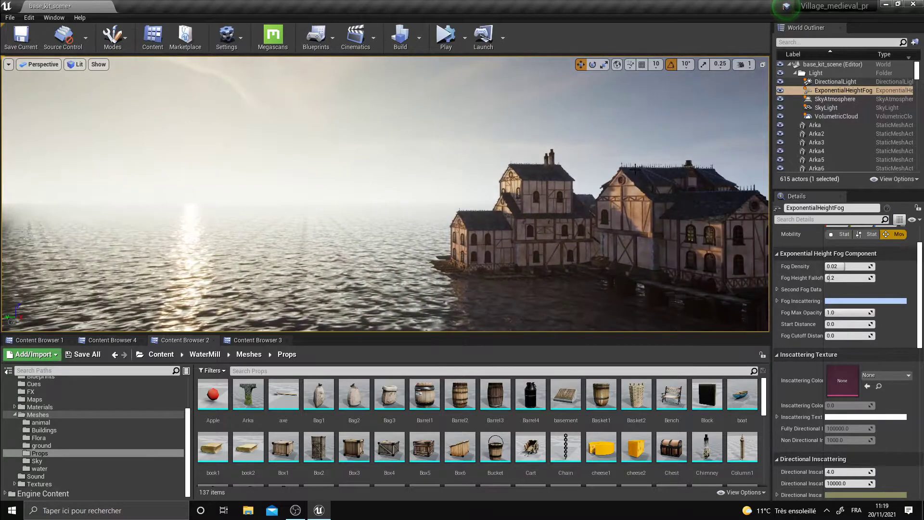
click(780, 90)
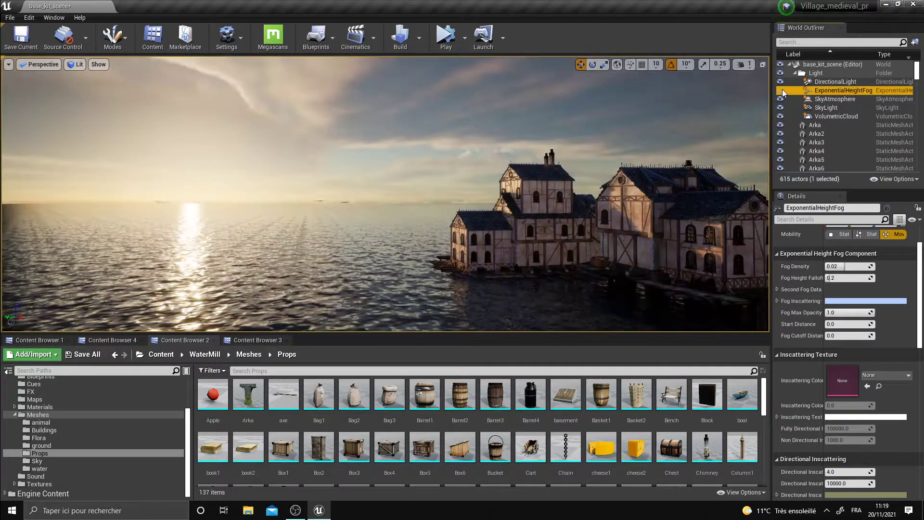
right_drag(353, 199, 308, 178)
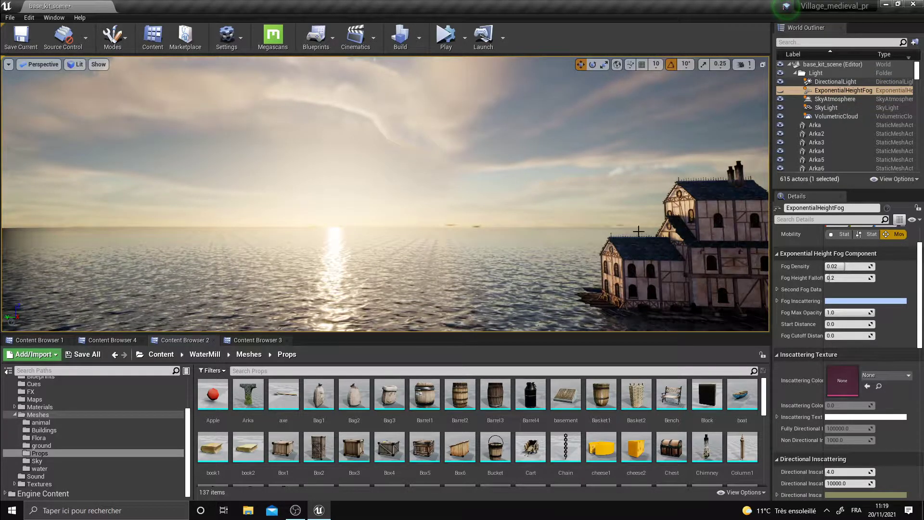
right_drag(448, 247, 578, 231)
click(782, 90)
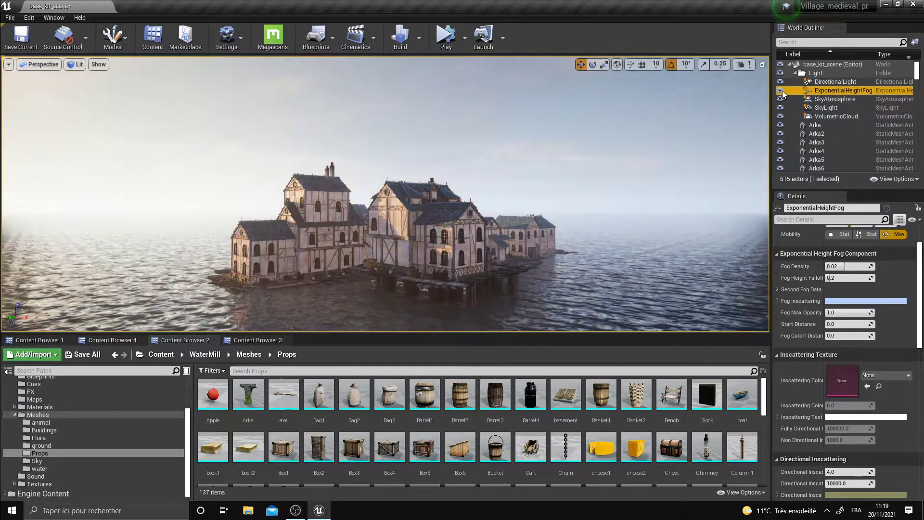
Step: Toggle the height fog several times to compare the houses and open sea with and without it
key(w)
right_drag(602, 169, 580, 152)
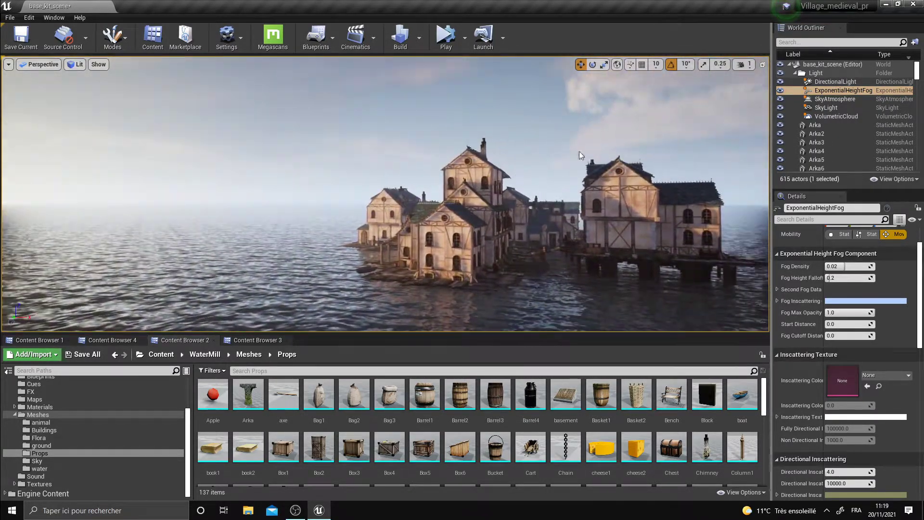
click(782, 92)
click(783, 91)
click(783, 91)
right_drag(722, 116, 47, 207)
right_drag(206, 231, 159, 226)
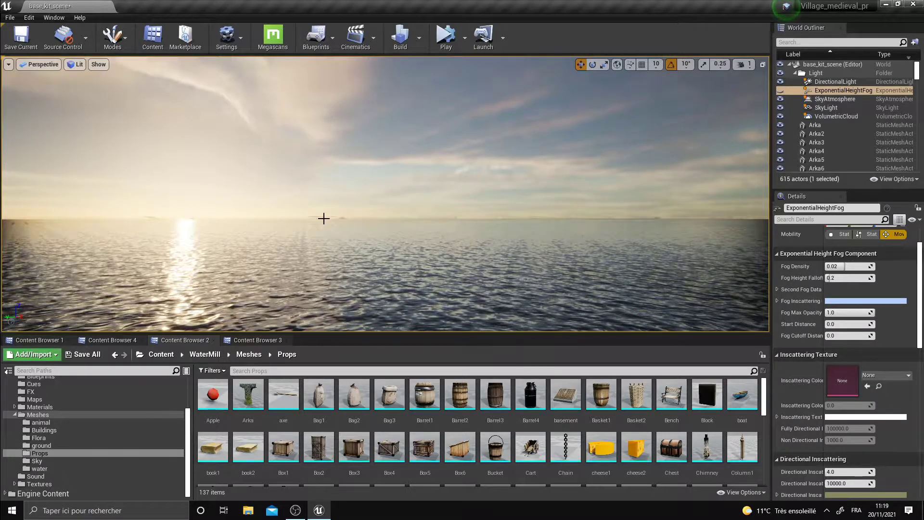
right_drag(260, 219, 363, 211)
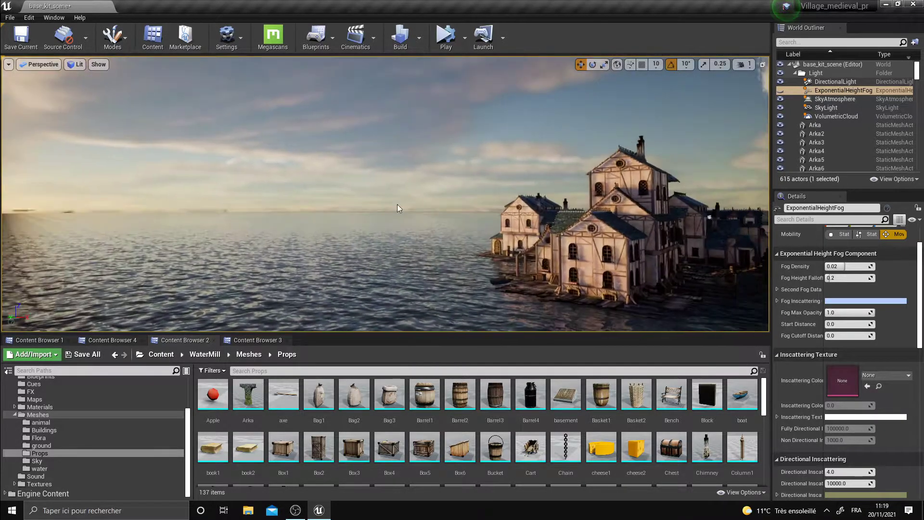
click(781, 90)
Step: Open the Place Actors panel and search the placeable actors for "fog"
right_drag(402, 182, 479, 188)
scroll(402, 182, up, 5)
scroll(281, 154, down, 5)
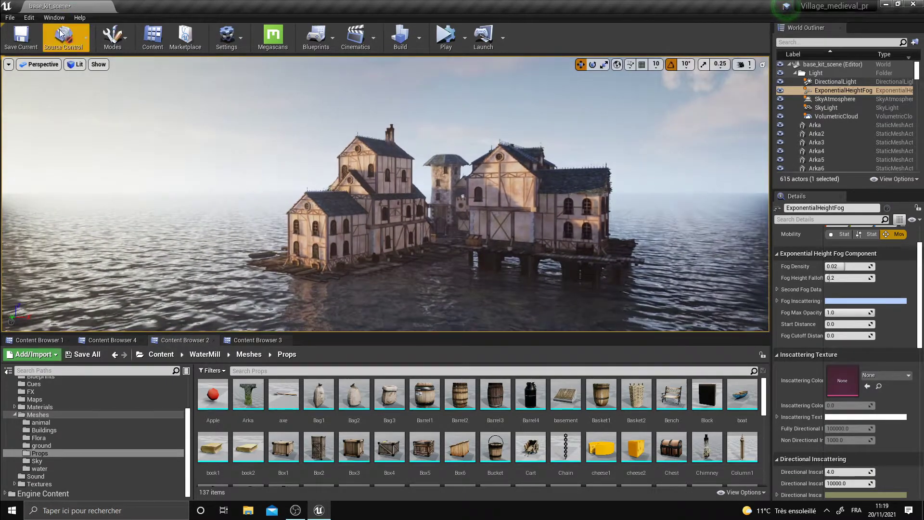
click(57, 18)
click(65, 132)
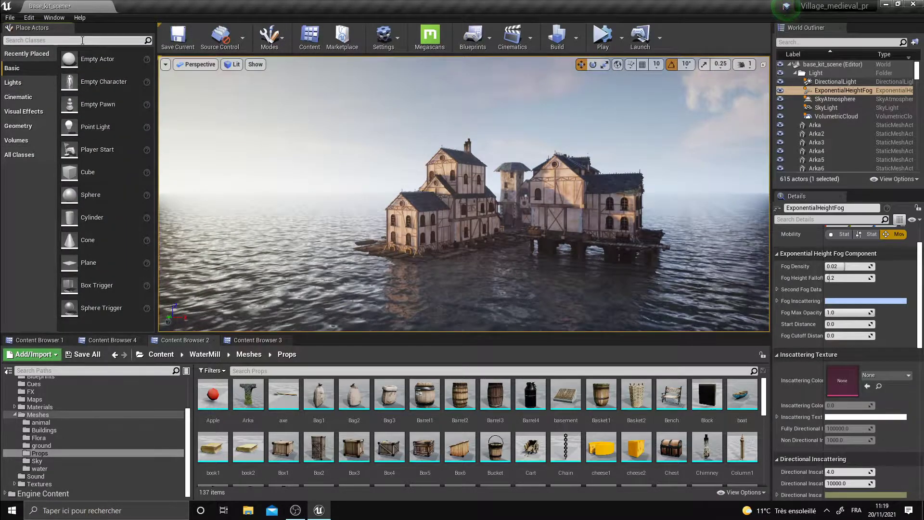
click(82, 41)
text(fog)
Step: Add an Atmospheric Fog actor to the village scene and undo its placement
right_drag(433, 159, 356, 161)
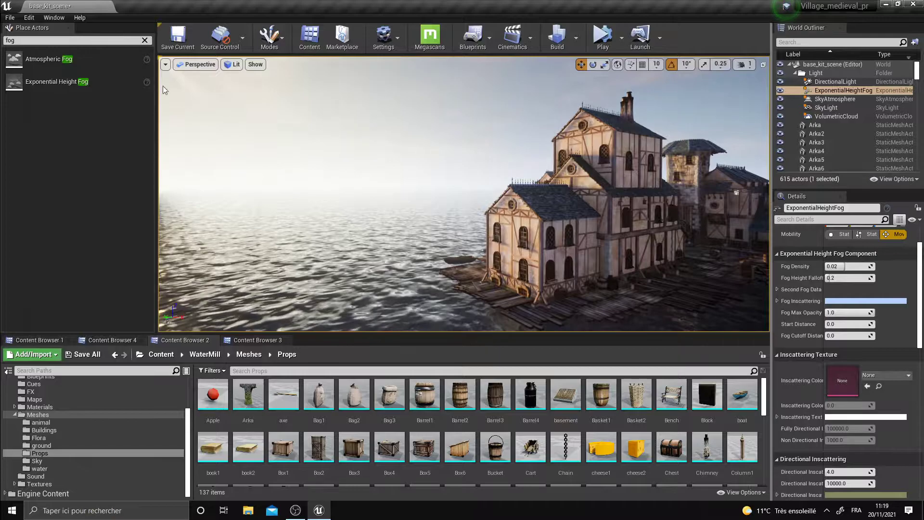
drag(48, 58, 762, 141)
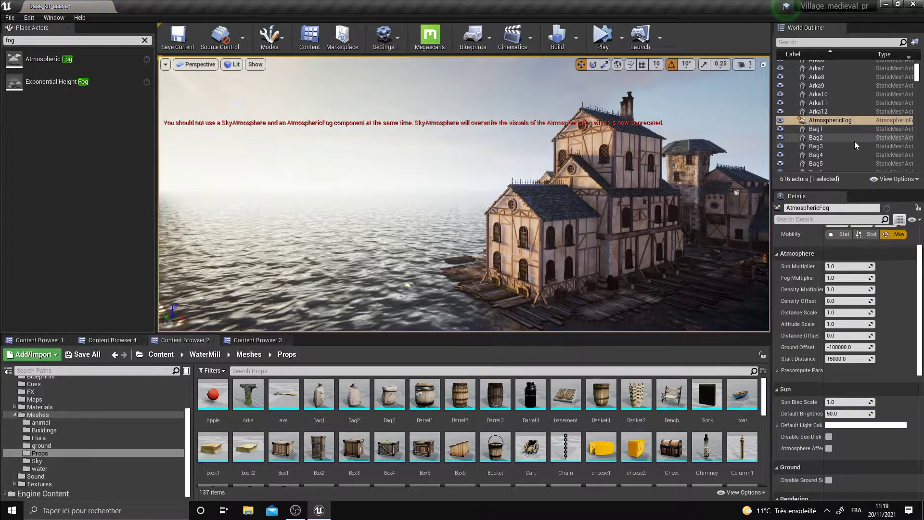
scroll(847, 140, up, 5)
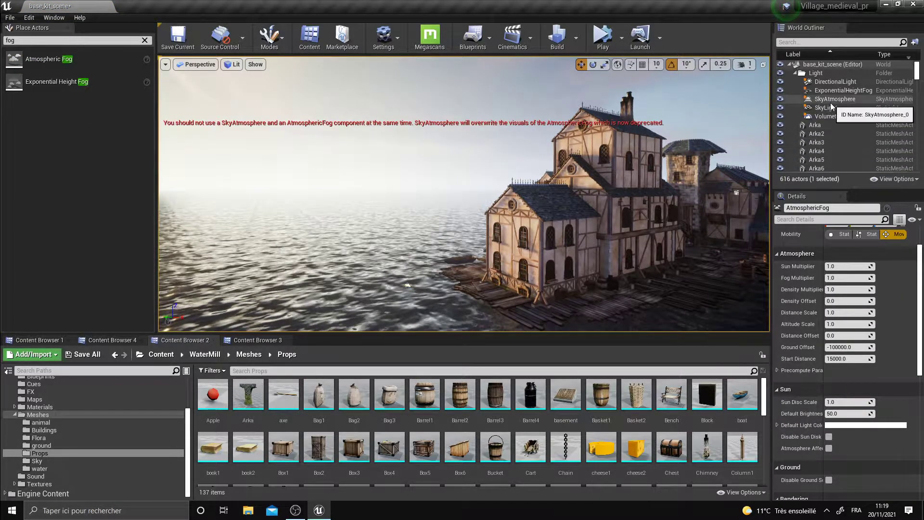
mouse_move(412, 156)
right_down()
mouse_move(417, 173)
mouse_move(462, 174)
mouse_move(416, 155)
right_up()
key(ctrl+z)
Step: Delete the DirectionalLight, ExponentialHeightFog, SkyAtmosphere, SkyLight and VolumetricCloud actors from the Light folder
click(412, 150)
click(848, 82)
key(Delete)
click(836, 84)
key(Delete)
click(831, 84)
key(Delete)
click(829, 83)
key(Delete)
click(829, 83)
key(Delete)
Step: Open the Env. Light Mixer window and reposition it over the viewport of the unlit village
right_drag(568, 169, 597, 188)
scroll(857, 145, down, 3)
mouse_move(917, 73)
mouse_down()
mouse_move(923, 167)
mouse_move(919, 65)
mouse_up()
right_drag(433, 164, 438, 149)
click(42, 17)
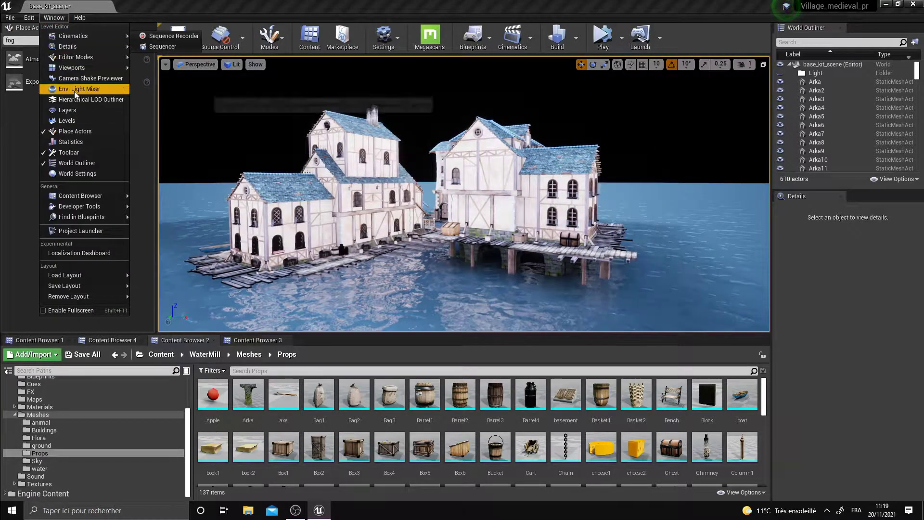
click(74, 91)
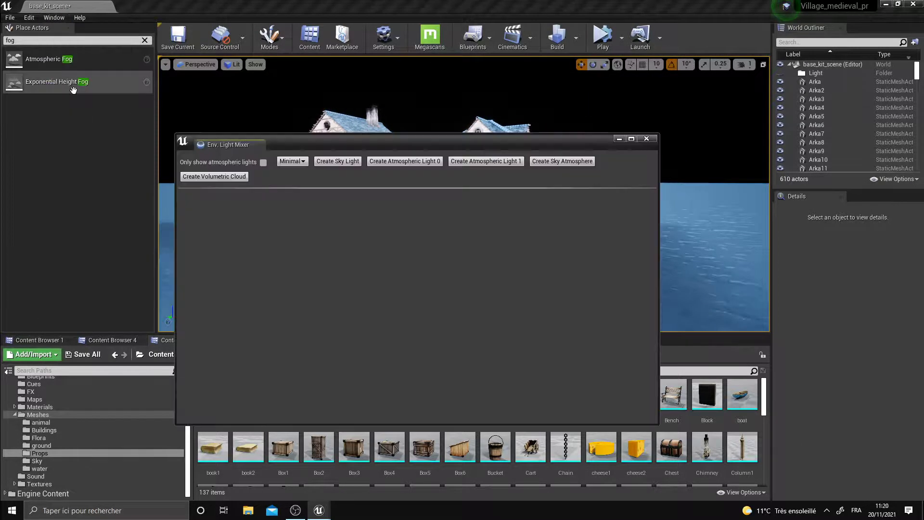
drag(340, 145, 337, 81)
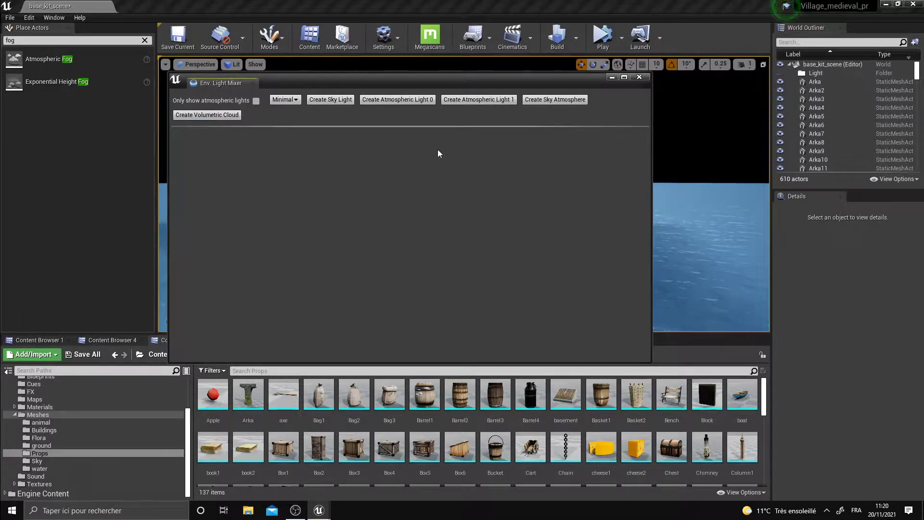
Step: Search the placeable actors for "dire" and close the Place Actors panel
click(99, 43)
key(BackSpace)
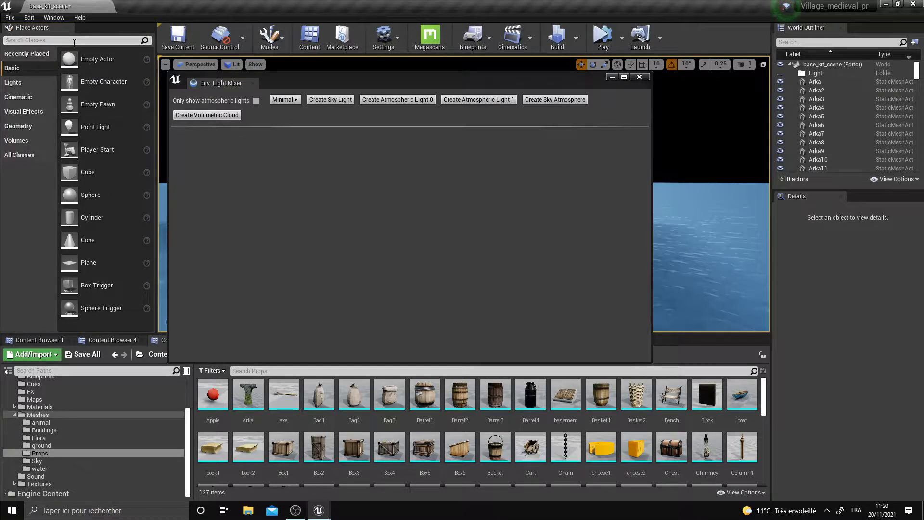
text(dire)
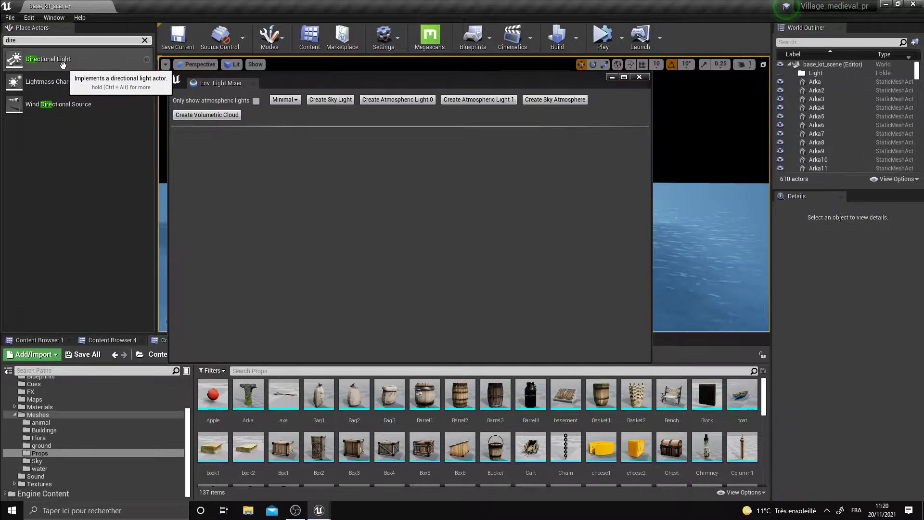
click(69, 28)
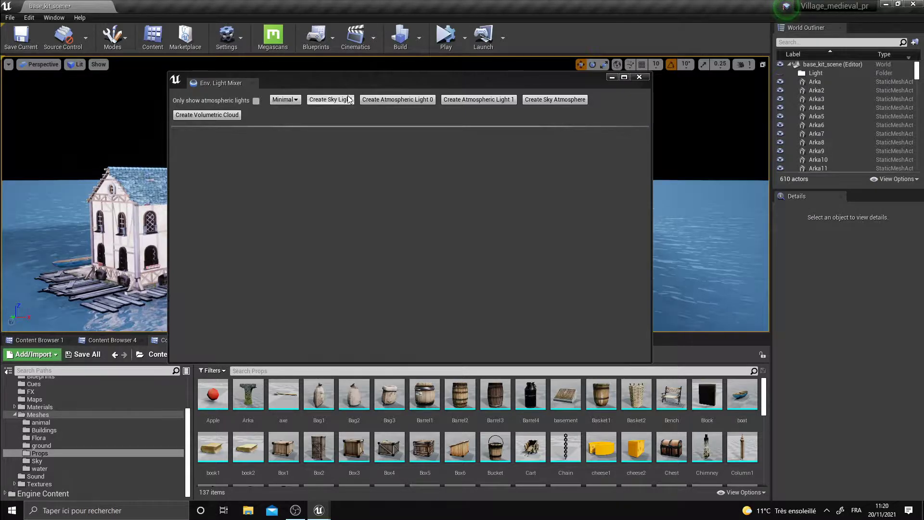
Step: Create a Sky Light, Atmospheric Light 0, Sky Atmosphere and Volumetric Cloud with the Env. Light Mixer
drag(368, 79, 391, 196)
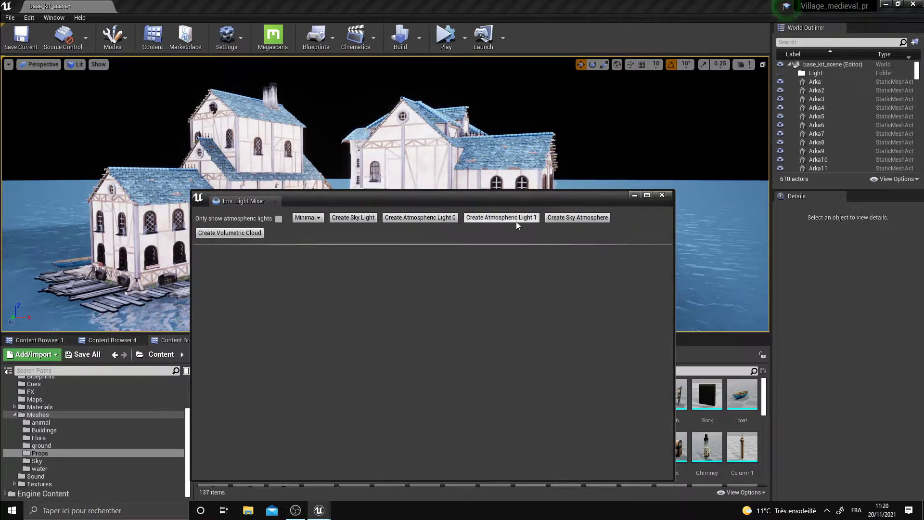
click(359, 217)
click(362, 218)
click(450, 217)
drag(505, 201, 446, 192)
click(397, 207)
drag(570, 192, 551, 193)
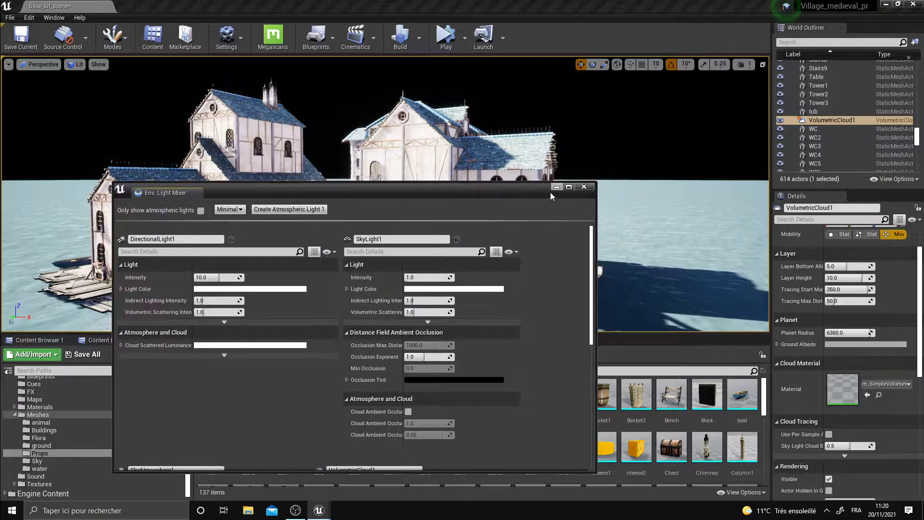
Step: Move the Env. Light Mixer aside to view the relit houses, and minimize its window
drag(410, 196, 467, 263)
right_drag(367, 151, 315, 156)
right_drag(354, 204, 354, 205)
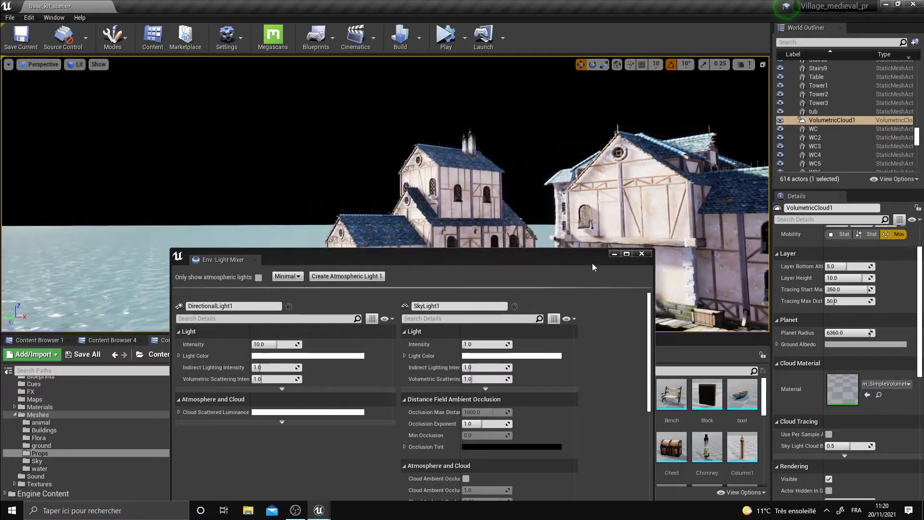
drag(595, 268, 568, 265)
click(615, 251)
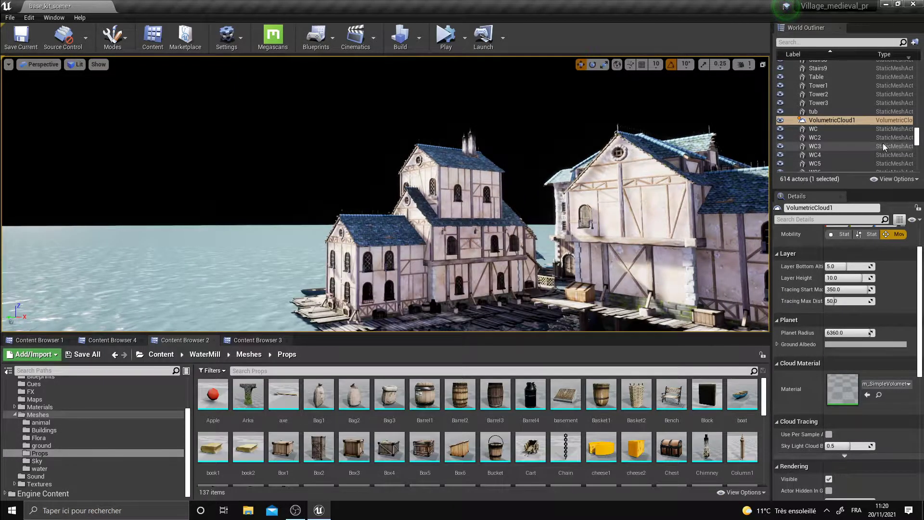
Step: Enlarge the World Outliner downwards over the Details panel to show more of the actor list
scroll(855, 126, down, 15)
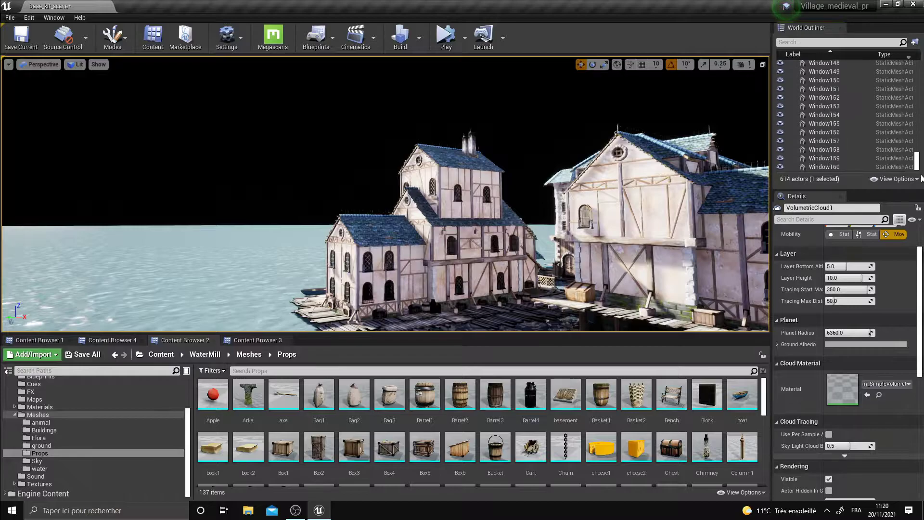
scroll(923, 146, up, 20)
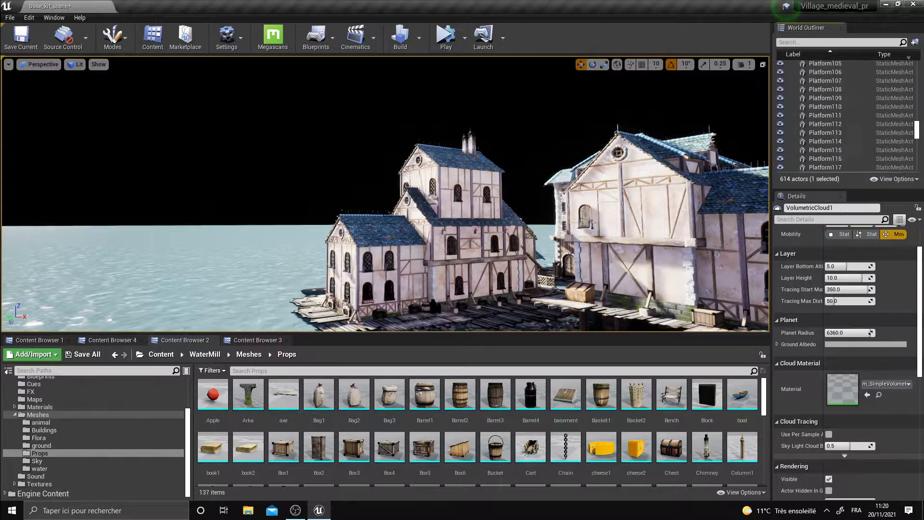
scroll(895, 159, down, 5)
drag(882, 190, 866, 347)
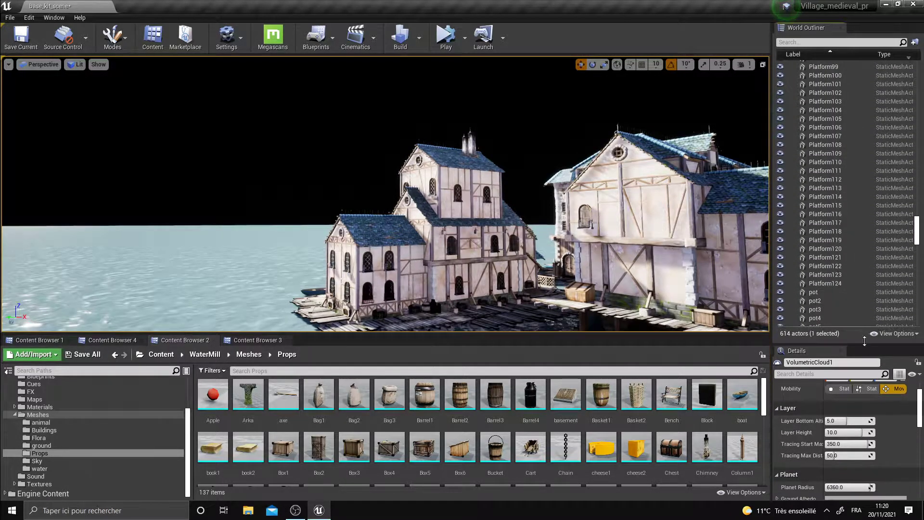
Step: Select VolumetricCloud1, SkyLight1, SkyAtmosphere1 and DirectionalLight1 together and group them in a new World Outliner folder with the default name
drag(922, 235, 922, 251)
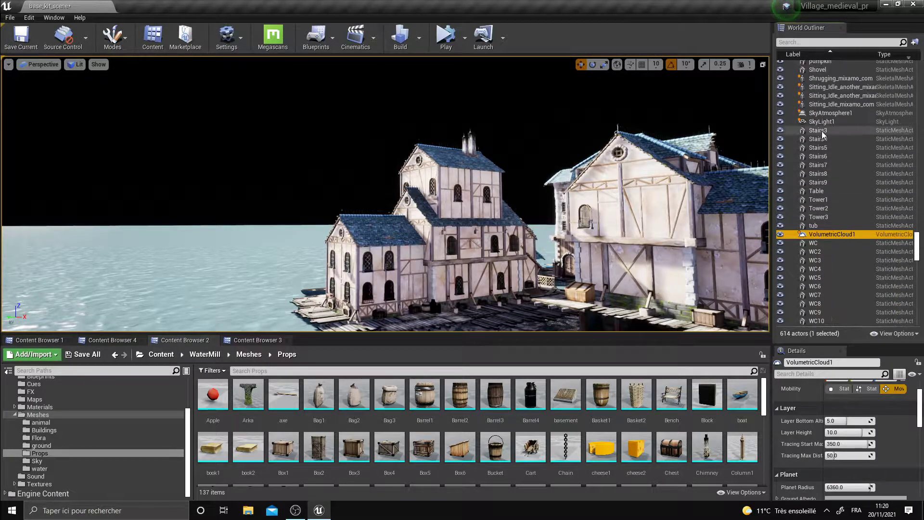
ctrl+click(824, 120)
ctrl+click(825, 114)
scroll(833, 108, up, 15)
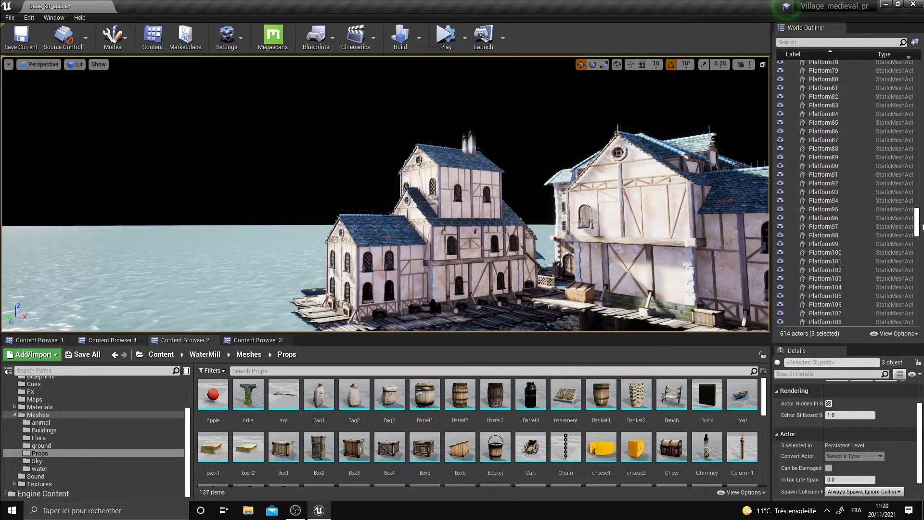
scroll(837, 106, up, 20)
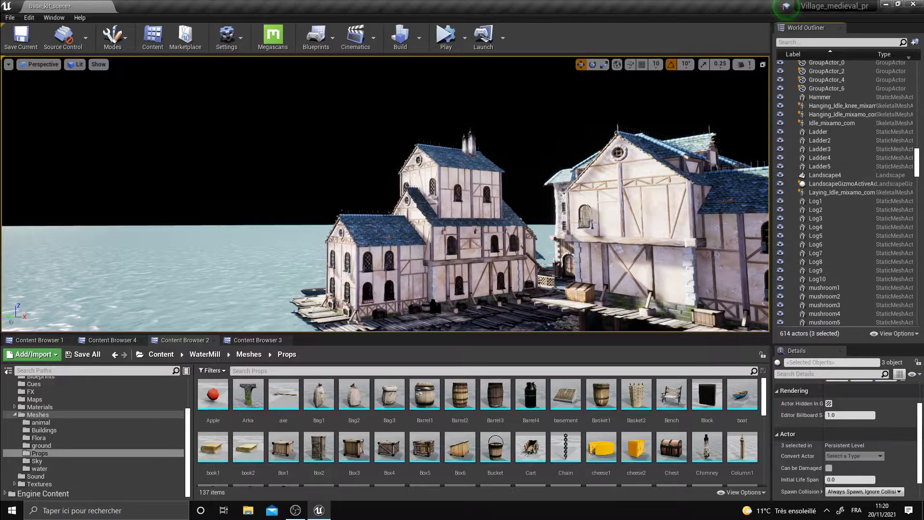
scroll(836, 107, up, 20)
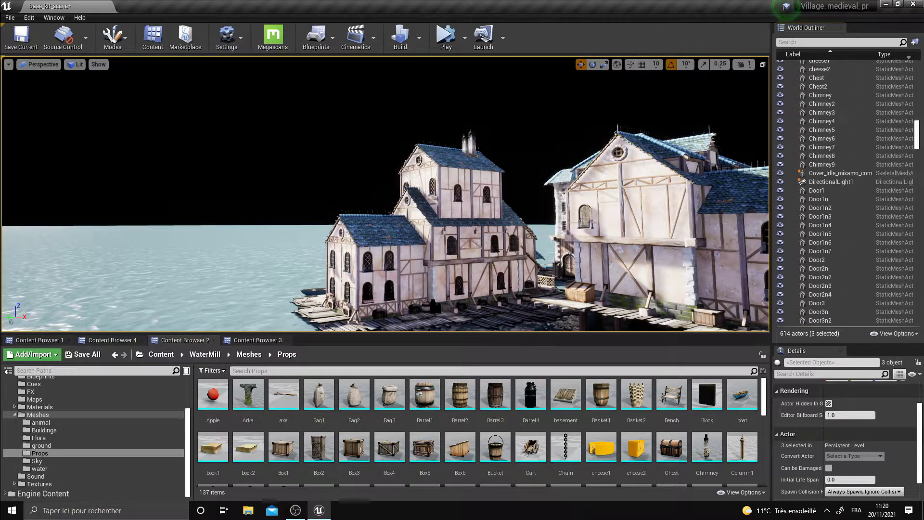
drag(917, 126, 917, 72)
click(915, 43)
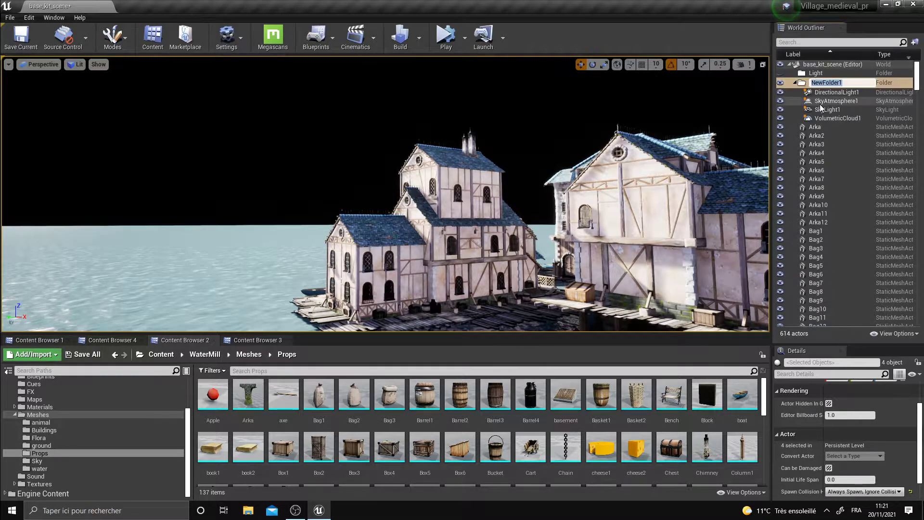
click(857, 109)
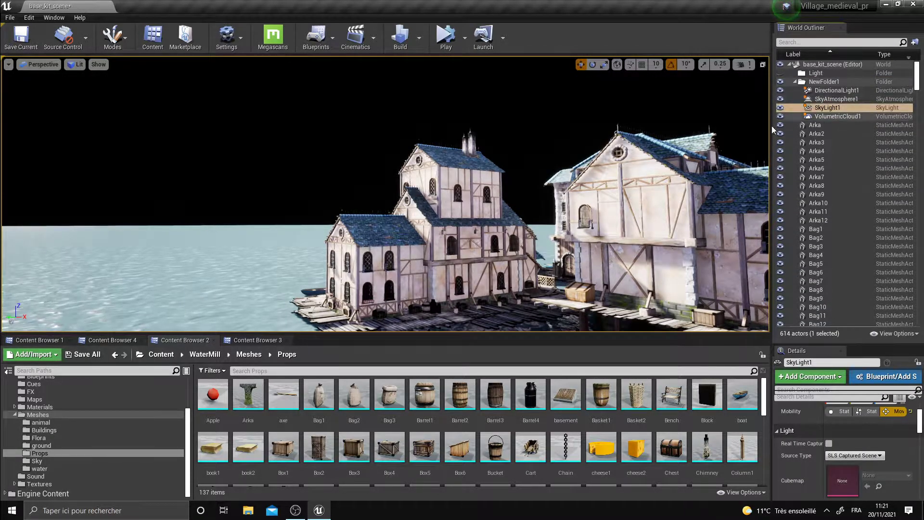
Step: Go through the SkyAtmosphere1 and DirectionalLight1 settings and make the directional light illuminate the sky and clouds over the houses
right_drag(648, 234, 667, 253)
key(Escape)
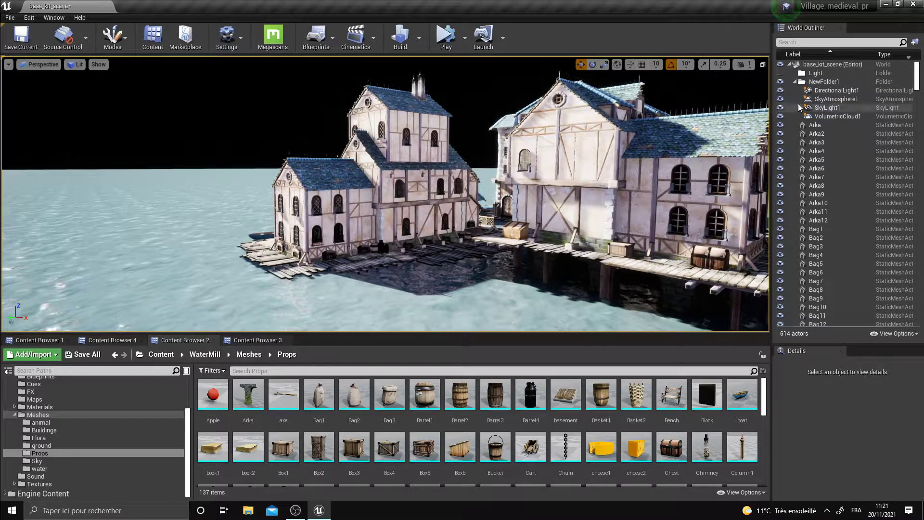
right_drag(509, 211, 725, 136)
click(783, 98)
scroll(844, 409, down, 5)
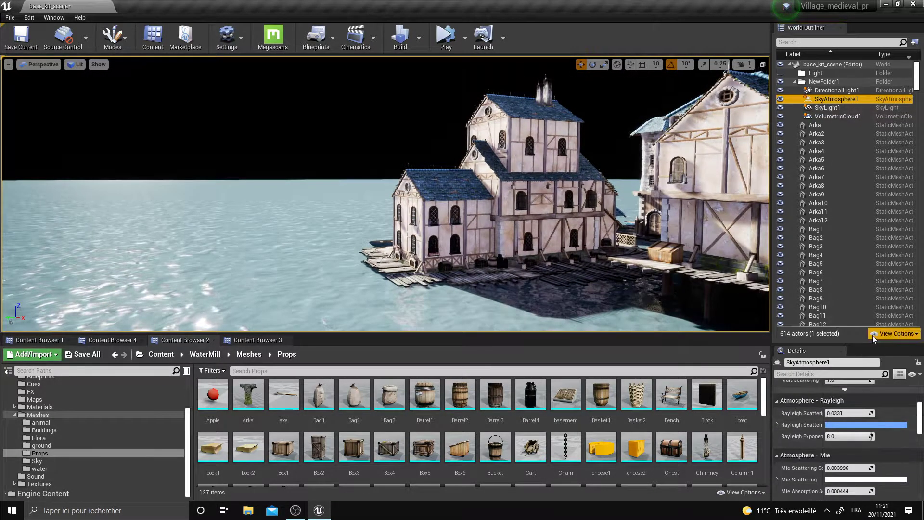
drag(875, 342, 875, 291)
click(834, 91)
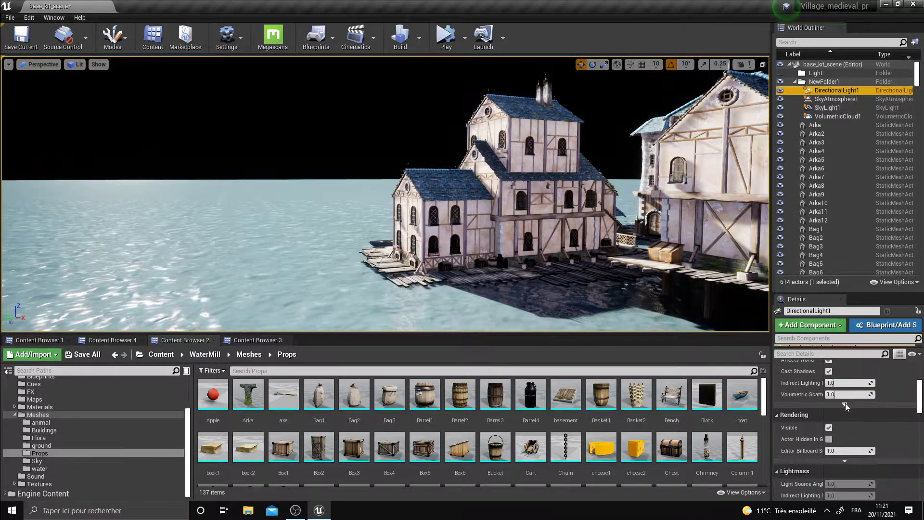
scroll(845, 420, down, 1)
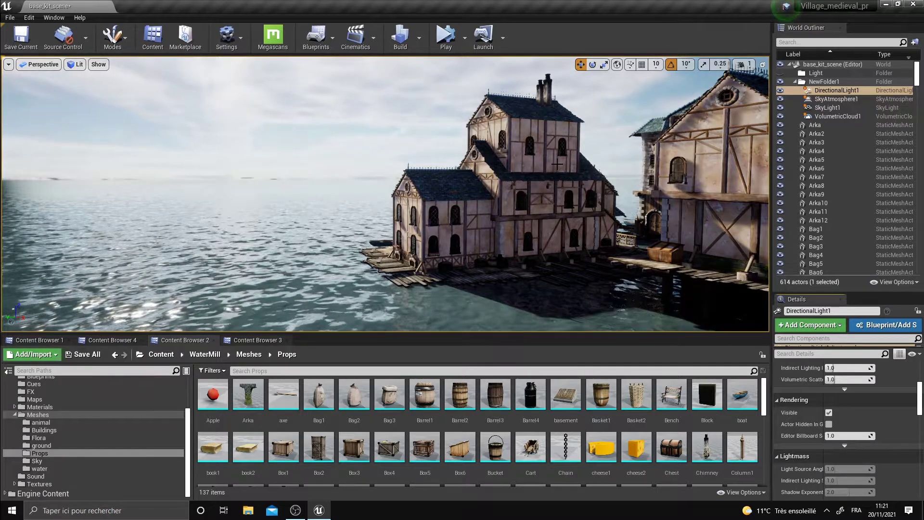
Step: Switch SkyLight1's visibility off and back on to compare its effect on the shaded house facades
right_drag(557, 164, 583, 159)
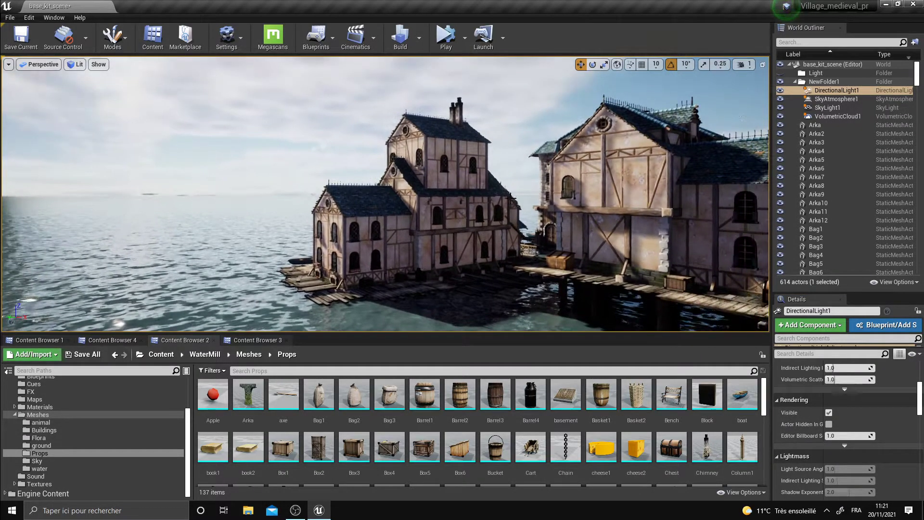
right_drag(437, 240, 486, 240)
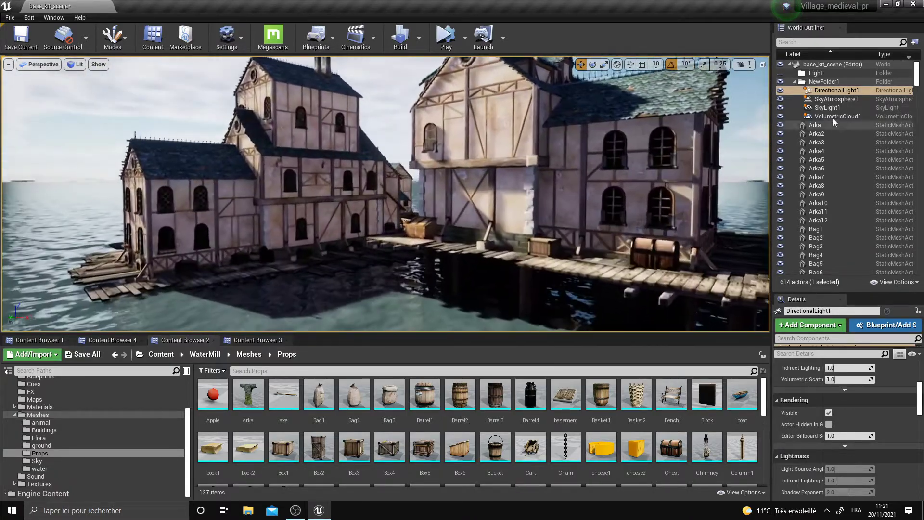
click(827, 108)
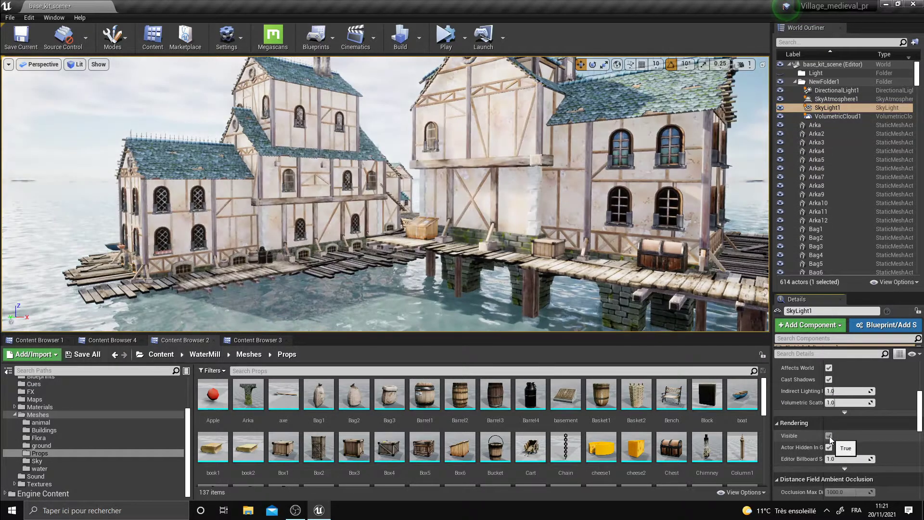
scroll(857, 443, up, 3)
scroll(857, 443, down, 2)
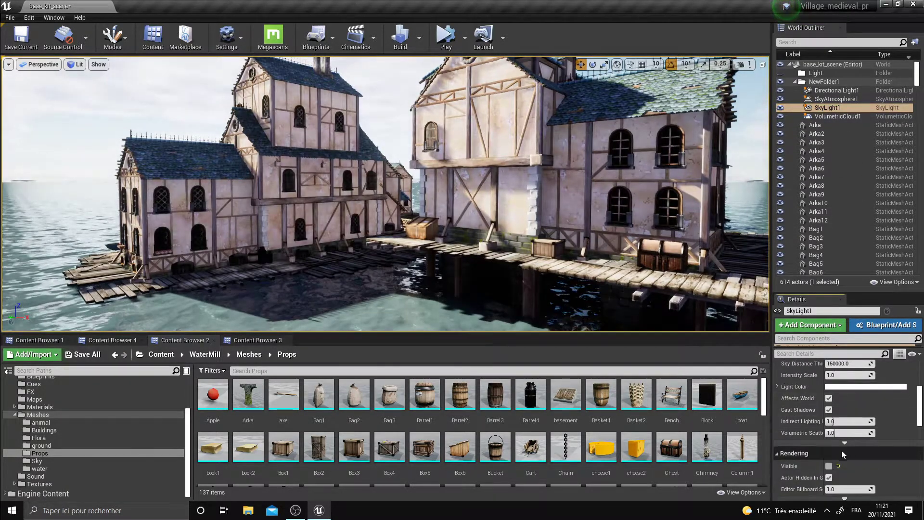
click(829, 466)
Step: Enable Real Time Capture on SkyLight1 and set its Intensity Scale to 0.2
scroll(839, 454, up, 4)
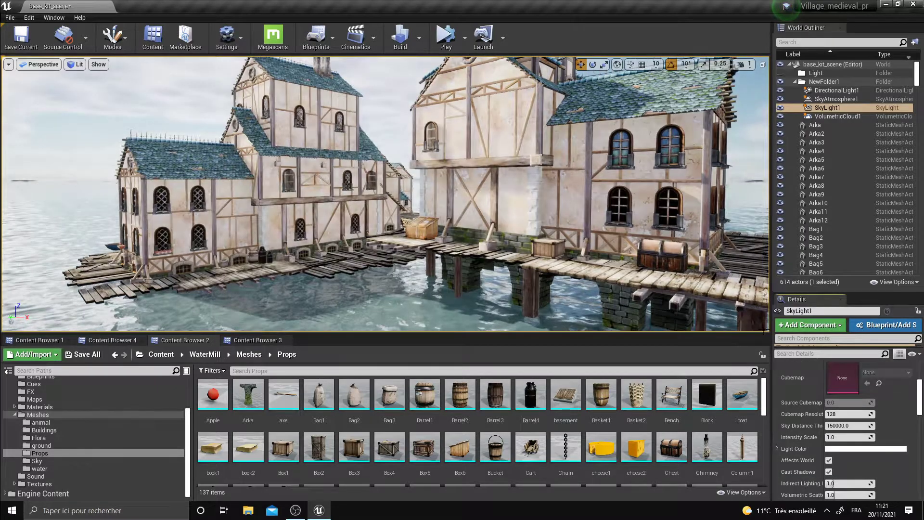
scroll(879, 452, up, 5)
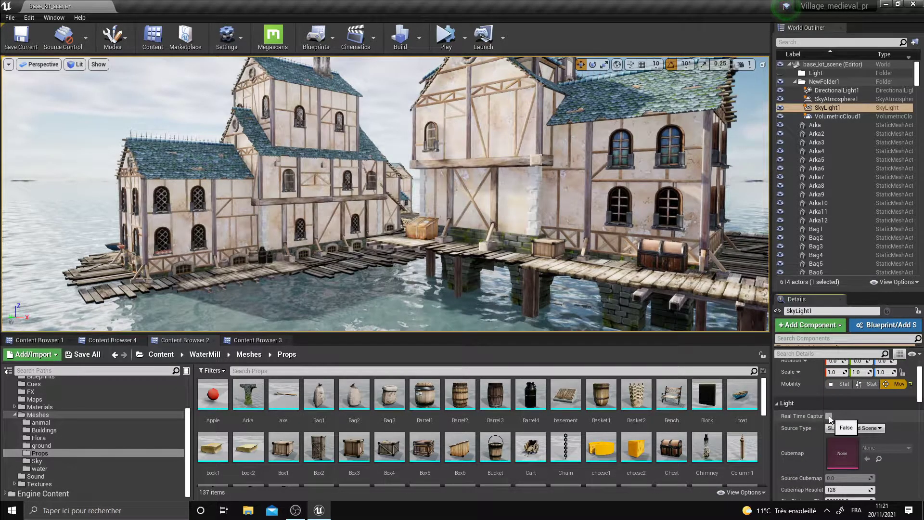
click(829, 417)
scroll(850, 447, down, 2)
click(840, 482)
key(Return)
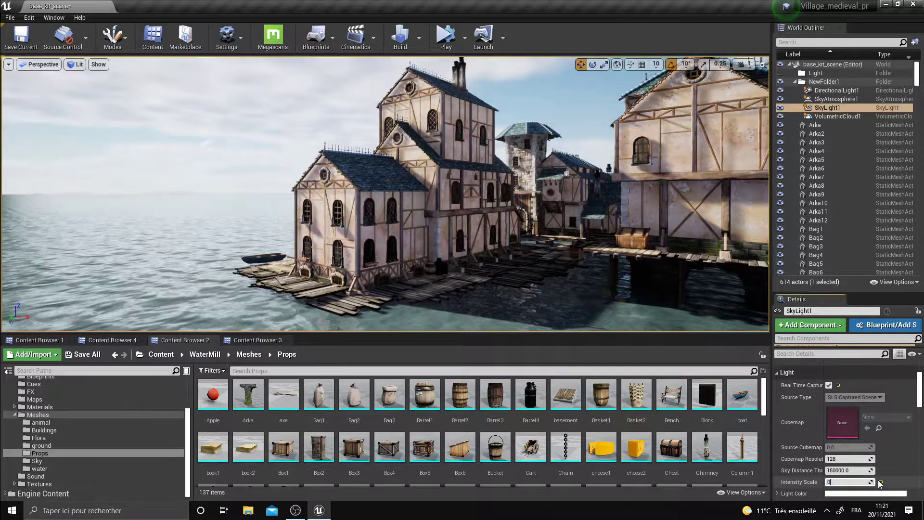
key(Return)
text(0.3)
key(Return)
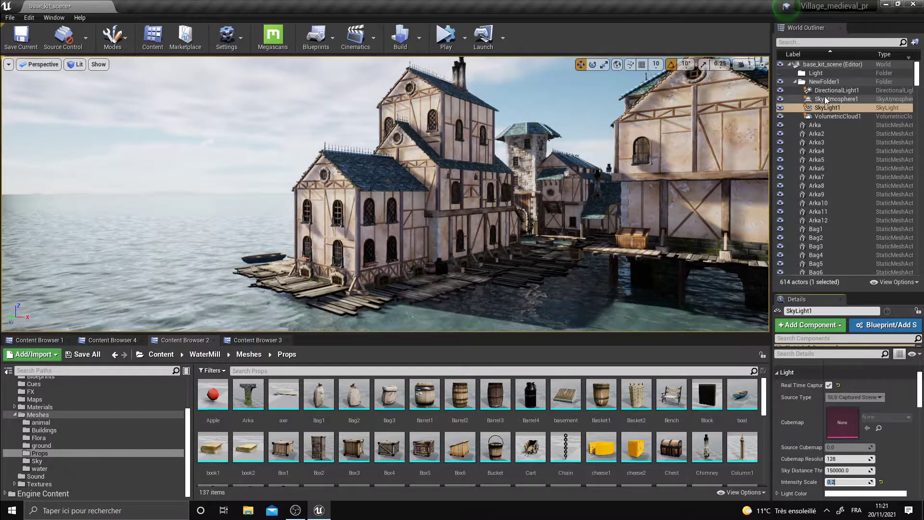
Step: Select DirectionalLight1, check the light settings in the Env. Light Mixer over the viewport, and close the mixer
right_drag(461, 152, 214, 200)
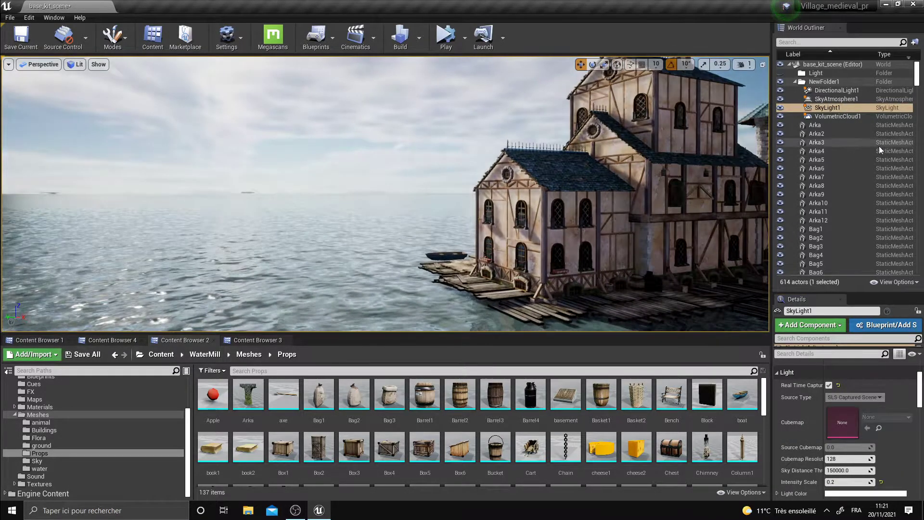
click(846, 92)
key(s)
right_drag(553, 159, 575, 166)
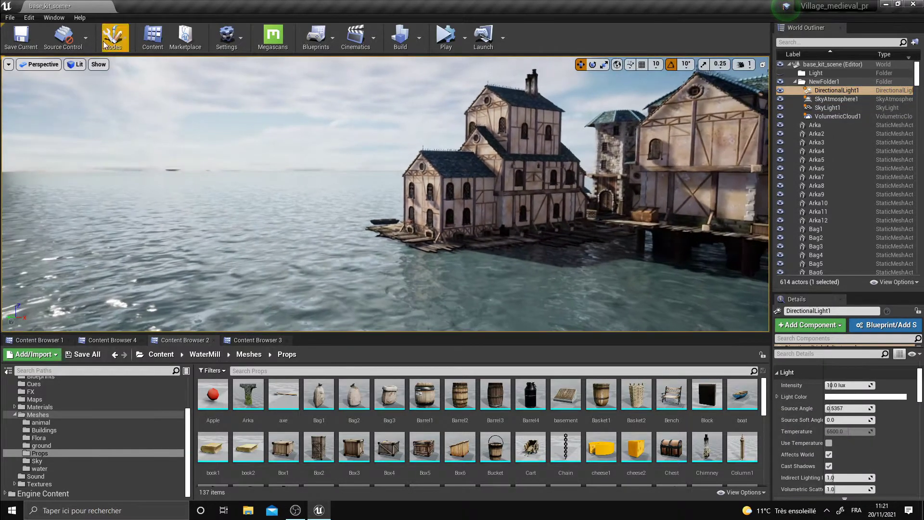
click(53, 19)
click(73, 89)
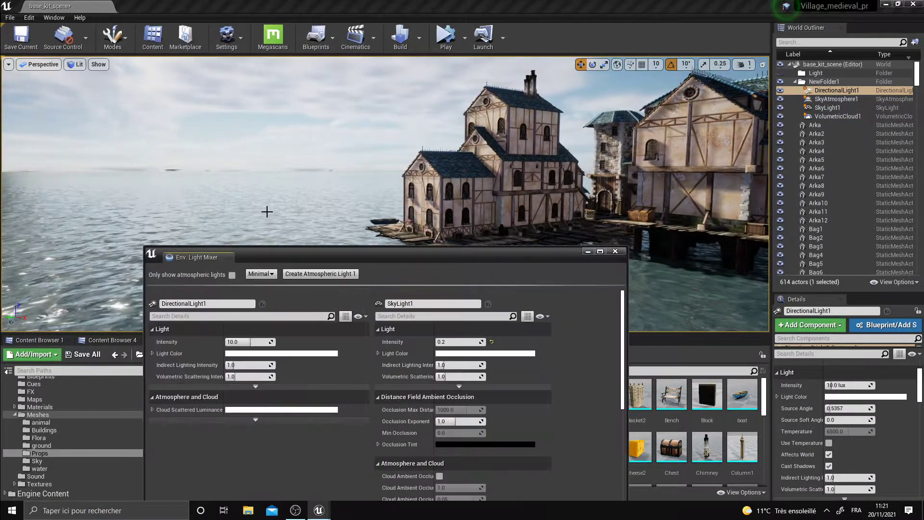
drag(309, 202, 294, 144)
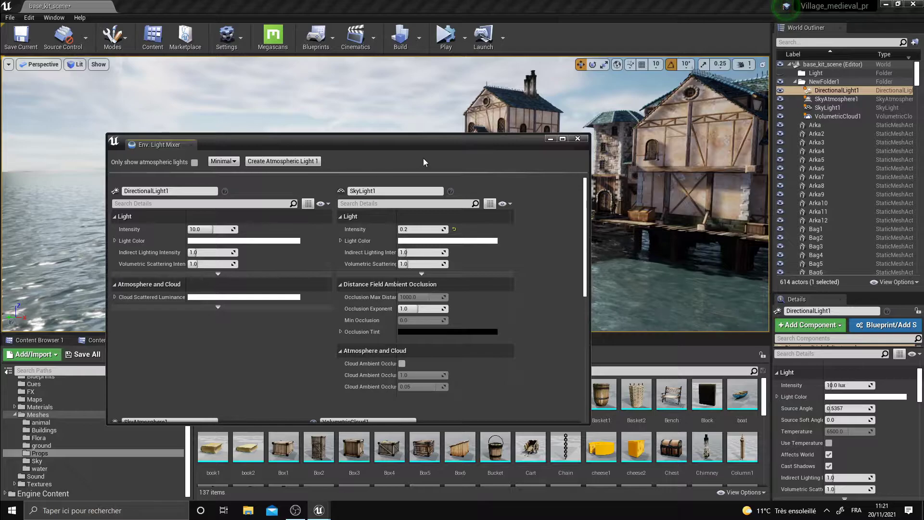
click(578, 139)
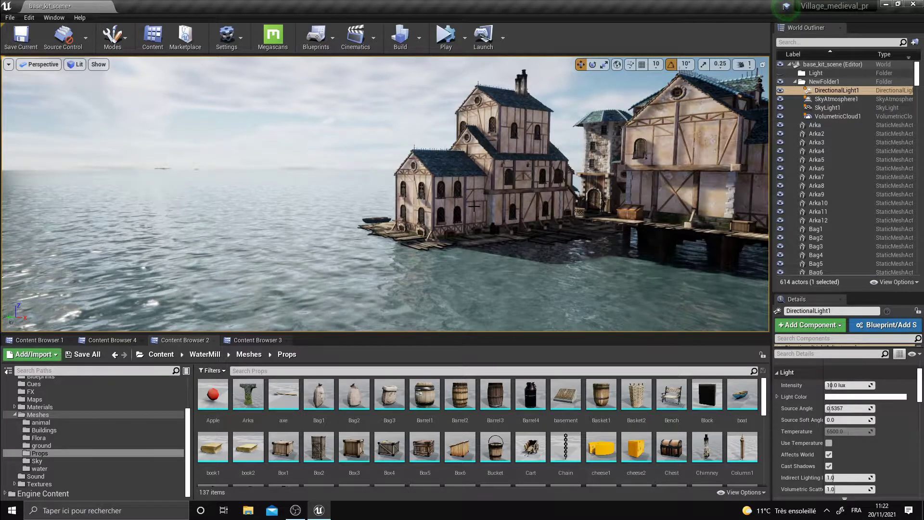
Step: Rotate the sun through several directions over the village, leave it high behind the houses with their facades shaded, and enlarge the Details panel
key(ctrl+l)
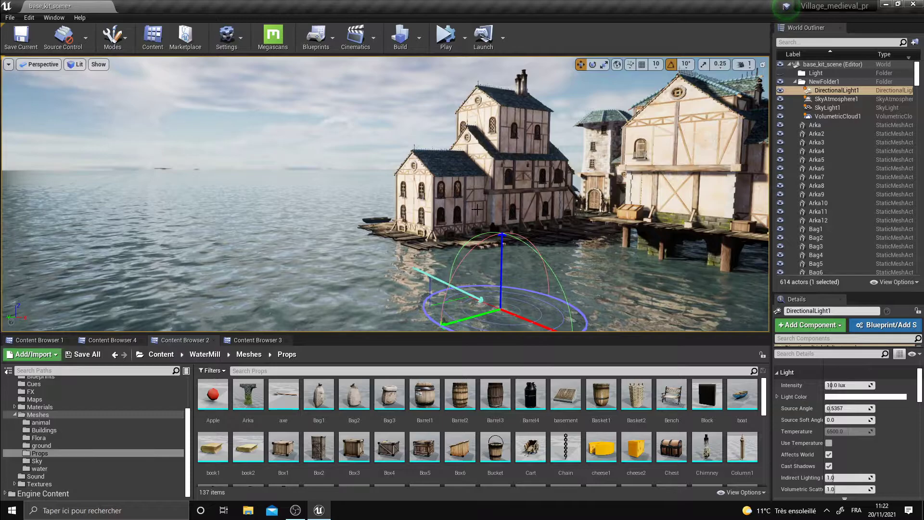
key(ctrl+l)
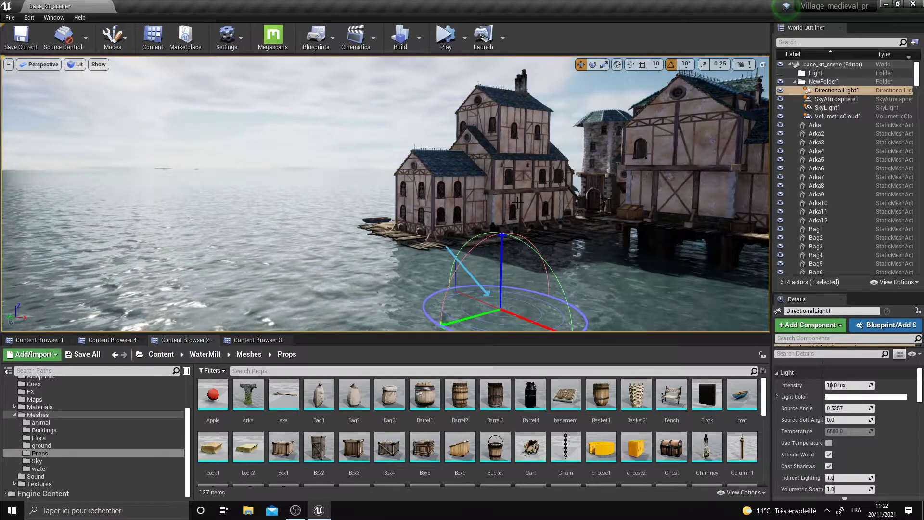
key(ctrl+l)
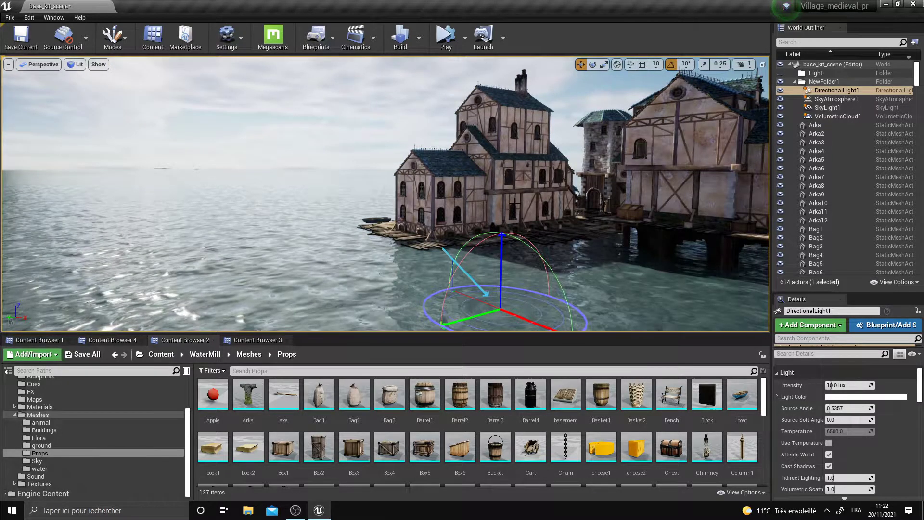
key(ctrl+l)
key(ctrl+l)
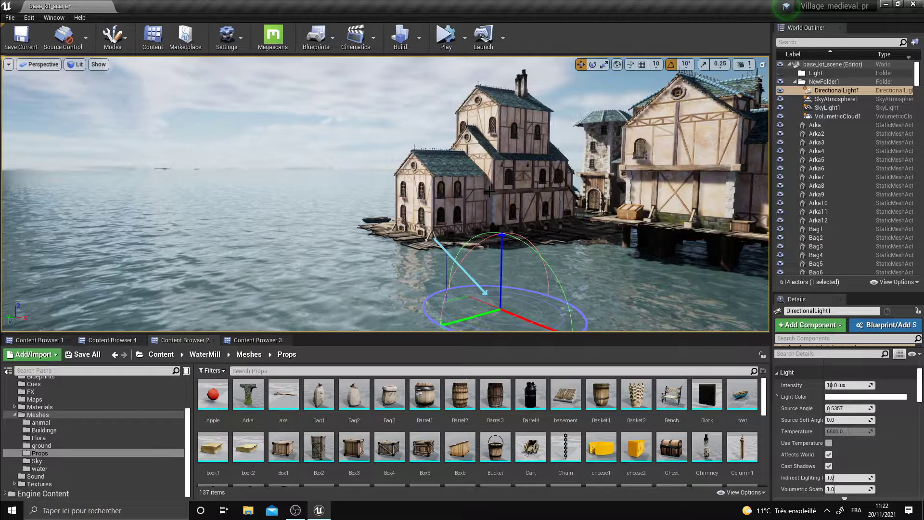
key(ctrl+l)
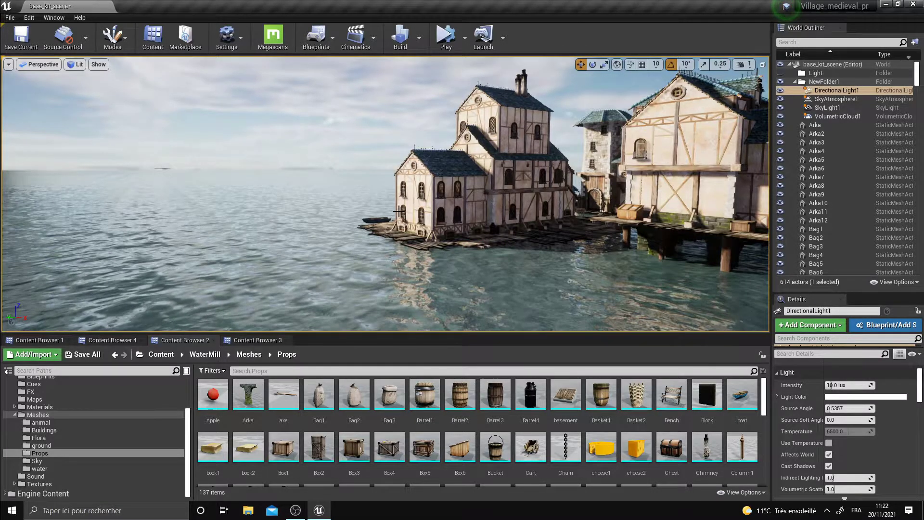
right_drag(355, 212, 359, 205)
key(ctrl+l)
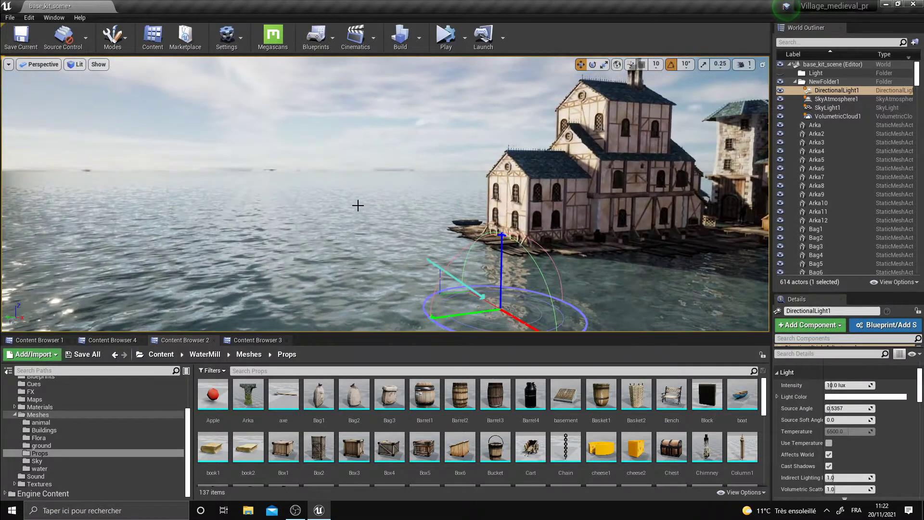
key(ctrl+l)
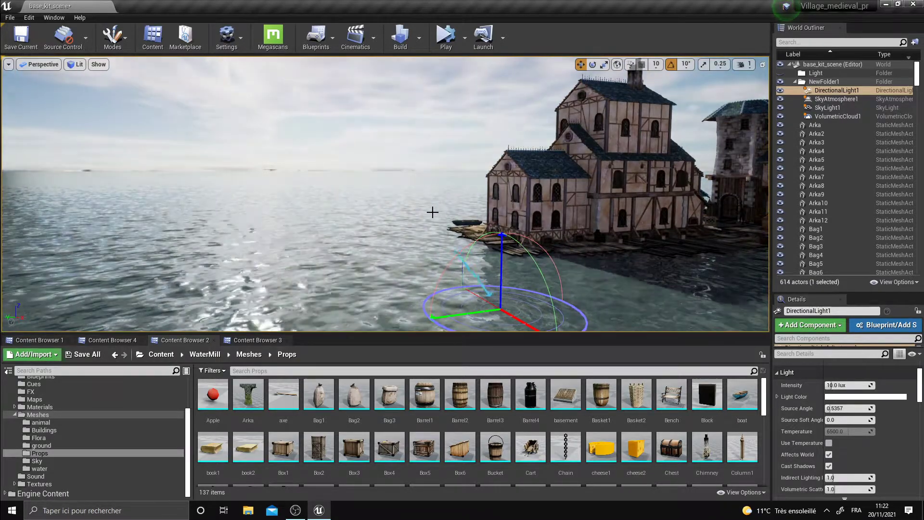
key(ctrl+l)
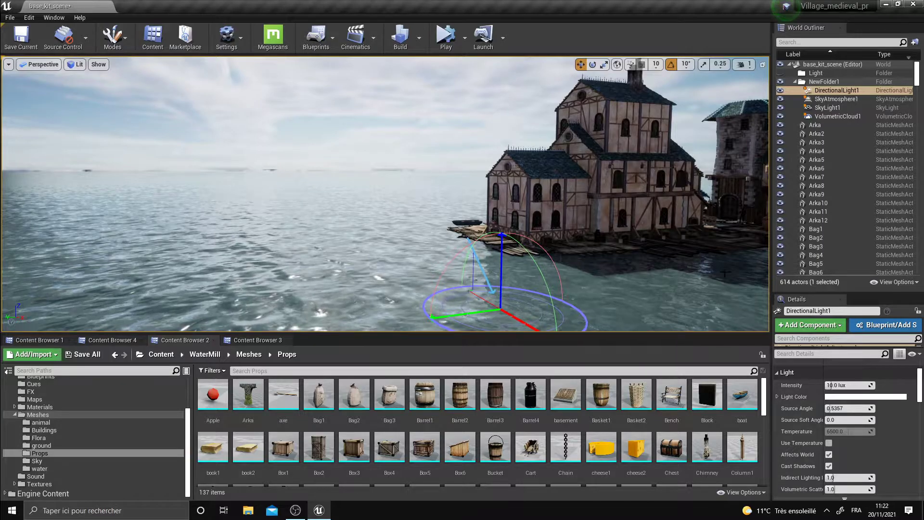
drag(856, 297, 850, 218)
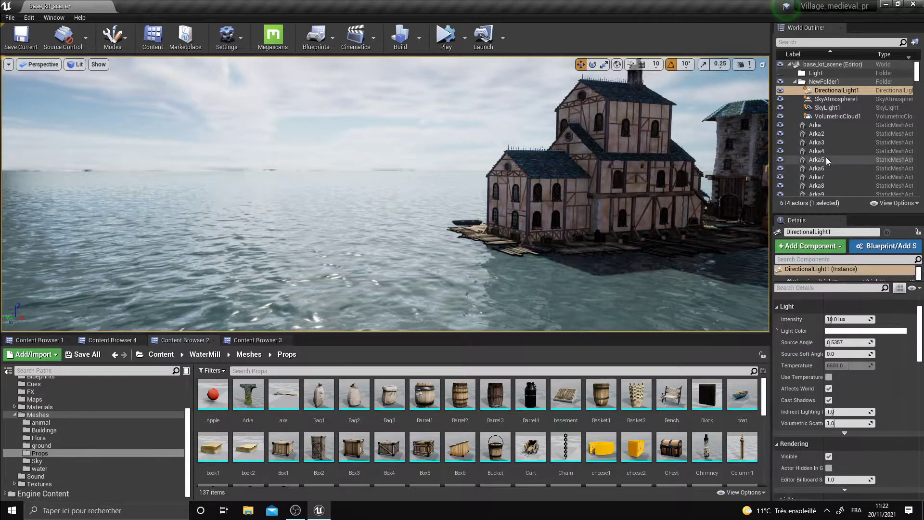
Step: Turn off Atmosphere Sun Light on DirectionalLight1 to compare the sky without it, and turn it back on
scroll(839, 426, down, 1)
scroll(842, 429, down, 6)
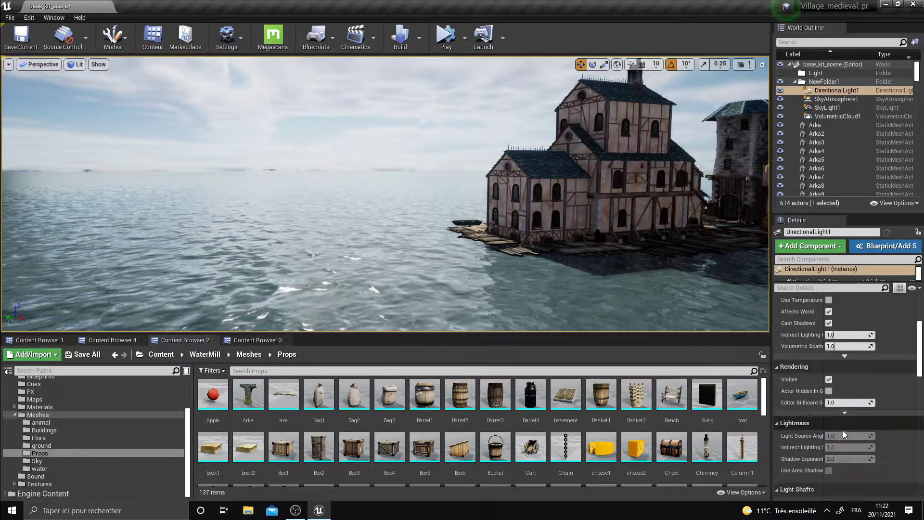
scroll(845, 429, down, 7)
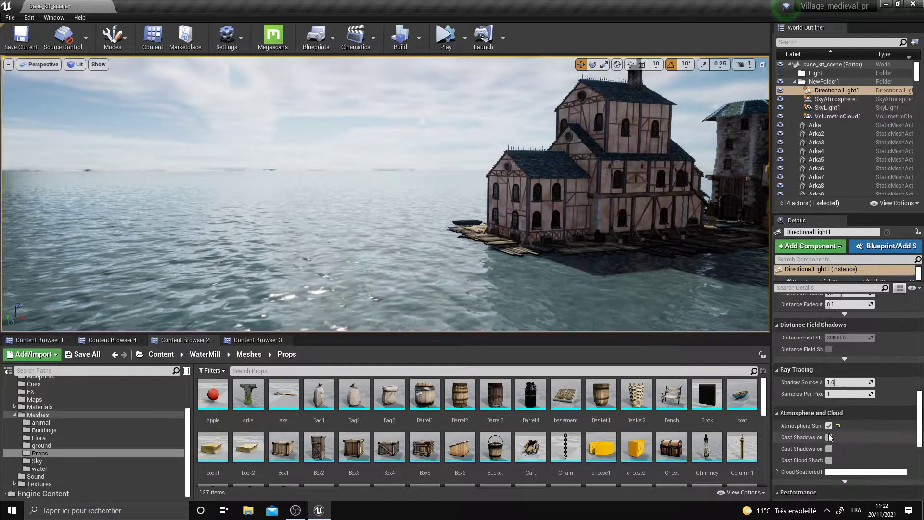
click(829, 426)
right_drag(596, 264, 367, 125)
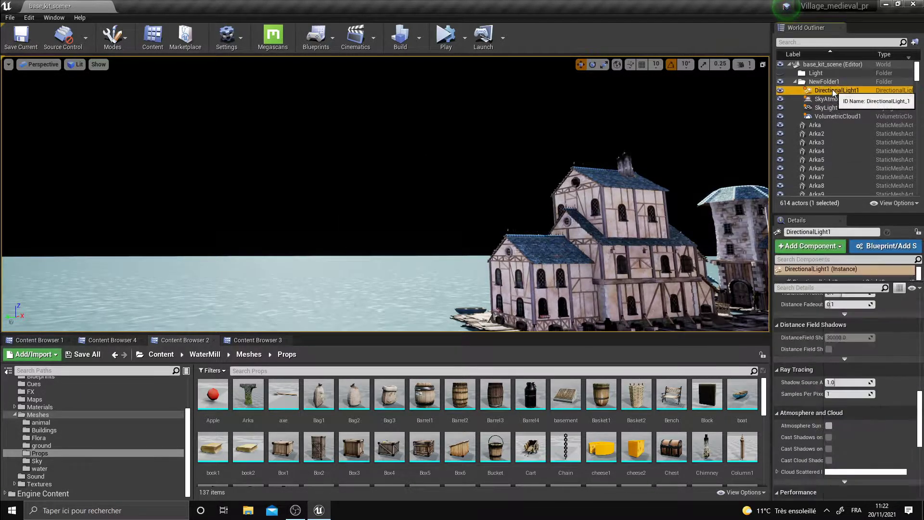
scroll(918, 406, down, 2)
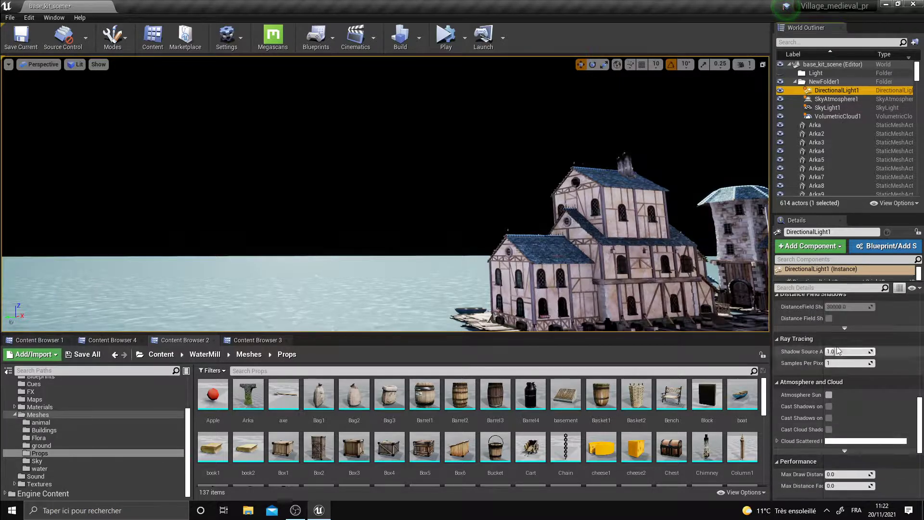
mouse_move(917, 408)
mouse_down()
mouse_move(918, 314)
mouse_move(918, 413)
mouse_up()
drag(823, 367, 865, 374)
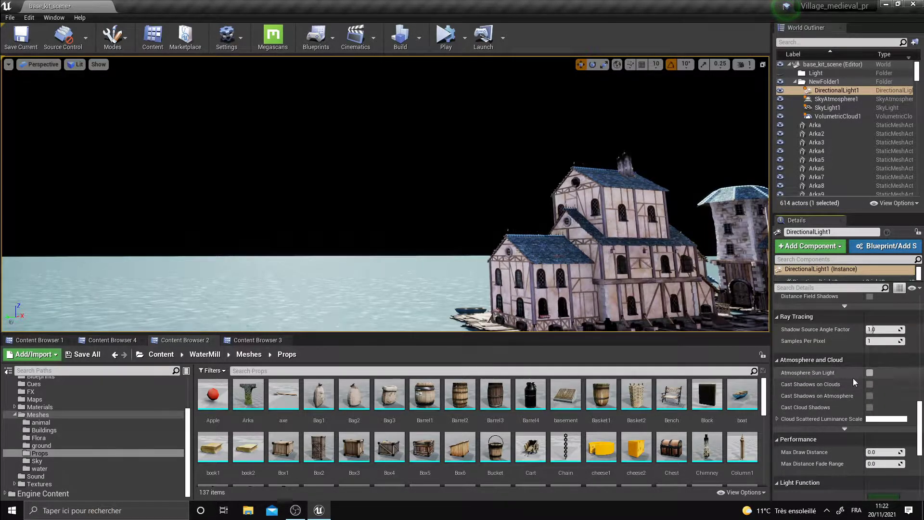
click(870, 373)
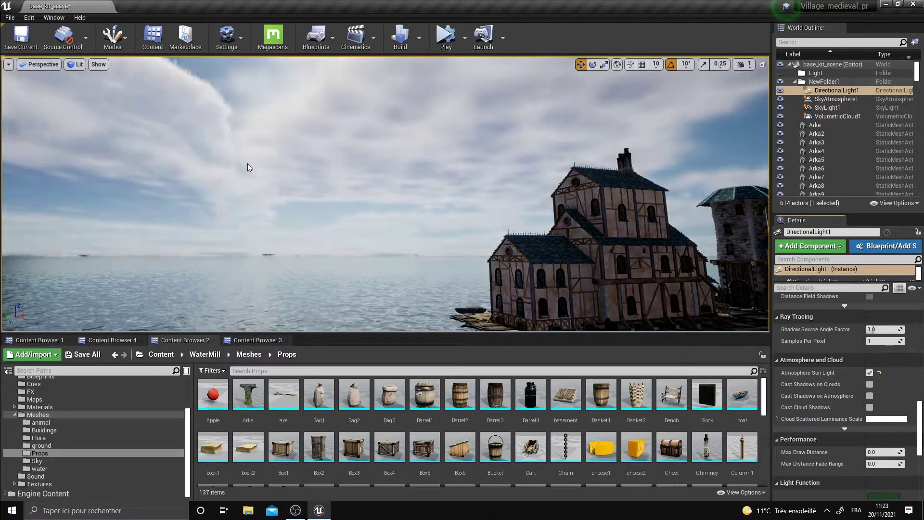
Step: Toggle VolumetricCloud1's visibility to compare the sky with and without clouds, leave it visible, and swing the sun into view above the sea
mouse_move(495, 235)
right_down()
mouse_move(471, 234)
mouse_move(481, 241)
right_up()
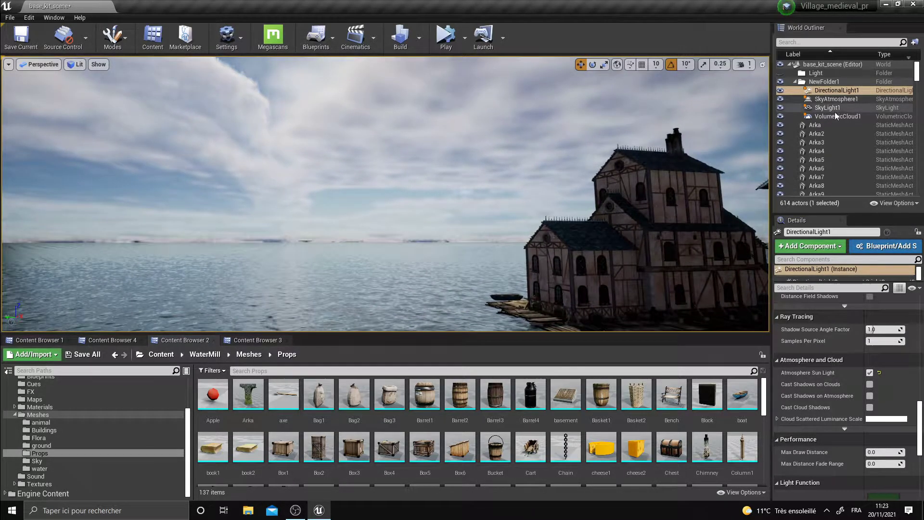
click(780, 116)
click(780, 116)
click(781, 116)
right_drag(337, 238, 370, 147)
right_drag(411, 246, 411, 247)
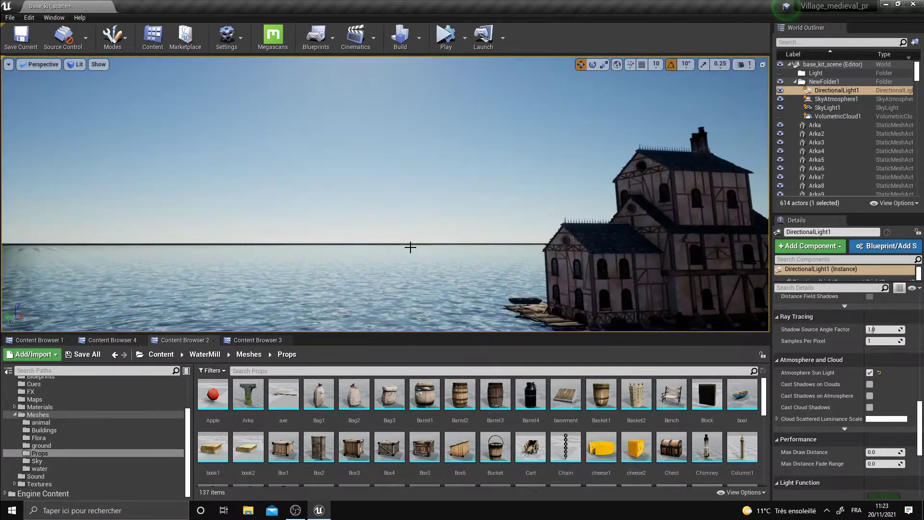
key(ctrl+l)
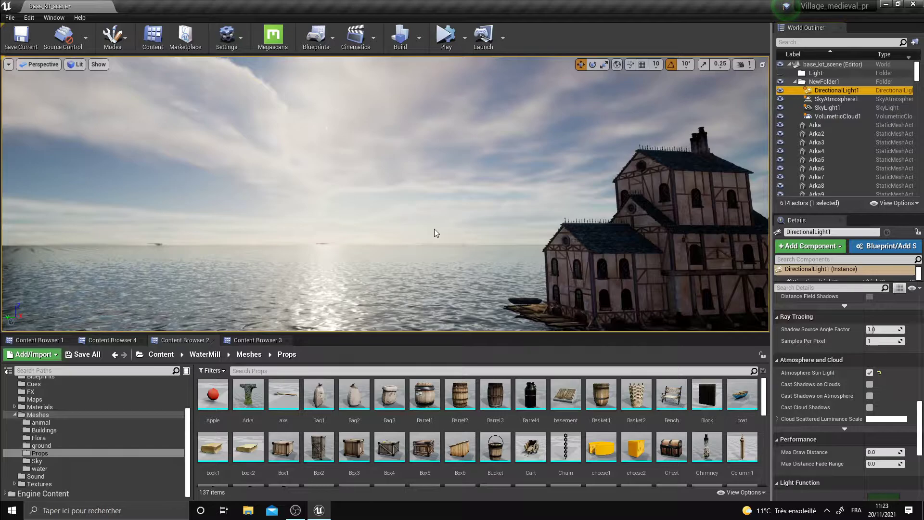
Step: Find the fog actors among the placeable actors, place an Exponential Height Fog on the sea beside the houses, and deselect it
click(113, 36)
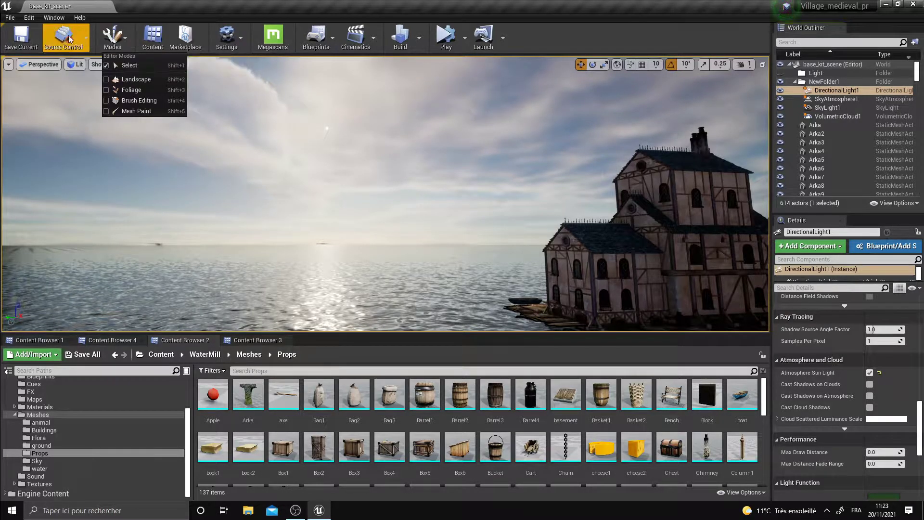
click(54, 17)
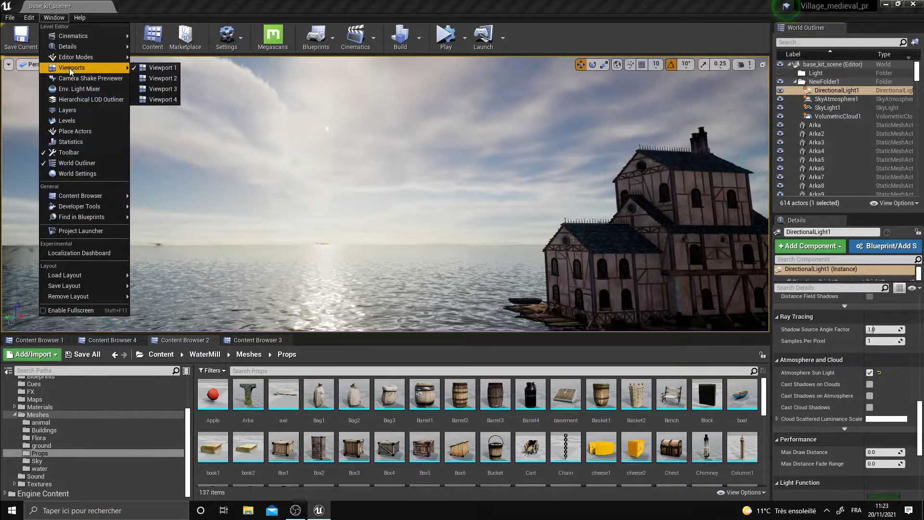
click(72, 131)
click(51, 40)
text(fog)
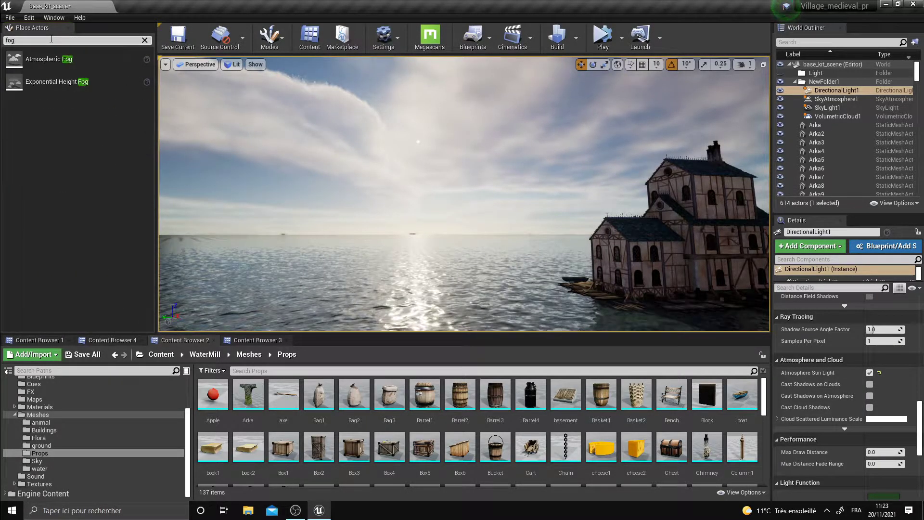
drag(74, 86, 500, 296)
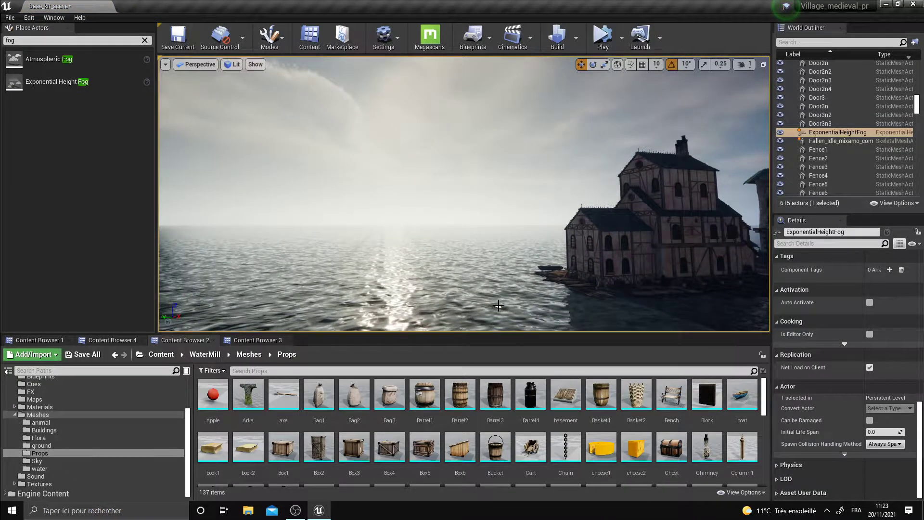
right_drag(498, 305, 529, 318)
key(Escape)
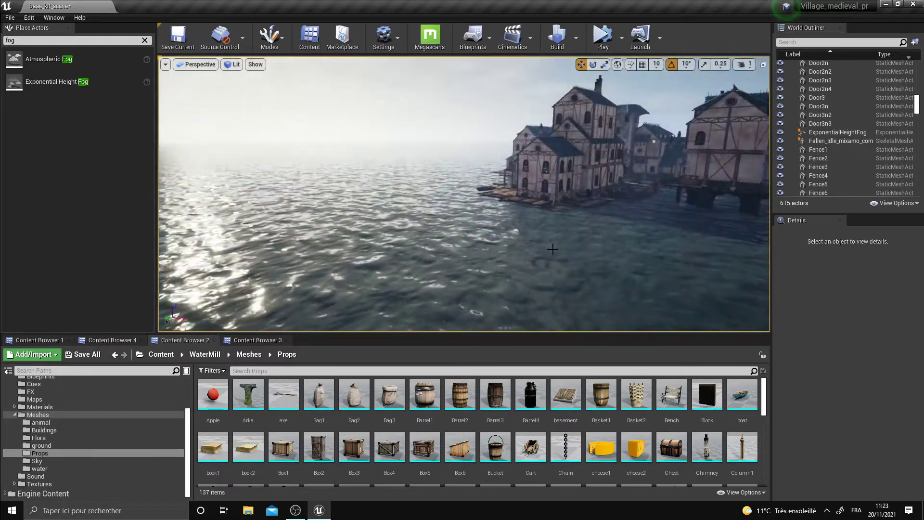
Step: Examine the height fog's effect on the sea and houses from several viewpoints, and select the fog actor to review its component settings
right_drag(446, 233, 445, 233)
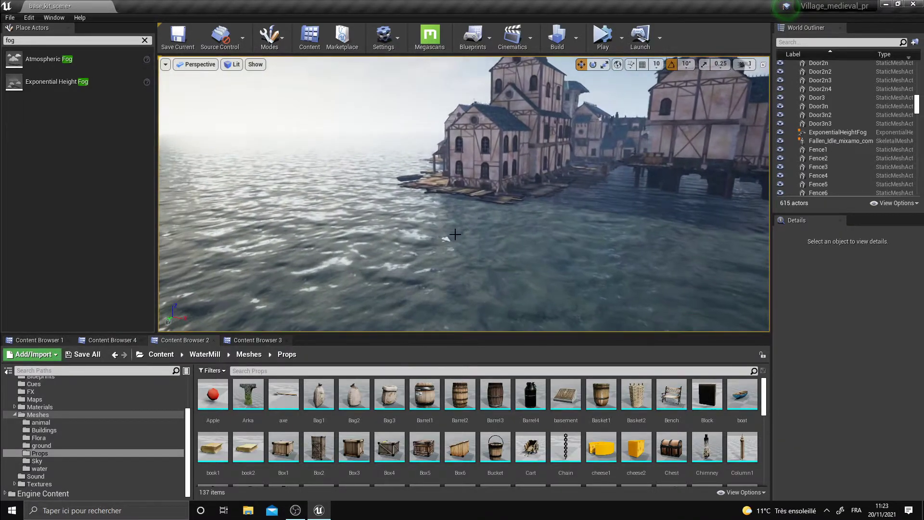
click(446, 230)
right_drag(448, 180, 451, 214)
scroll(491, 252, up, 3)
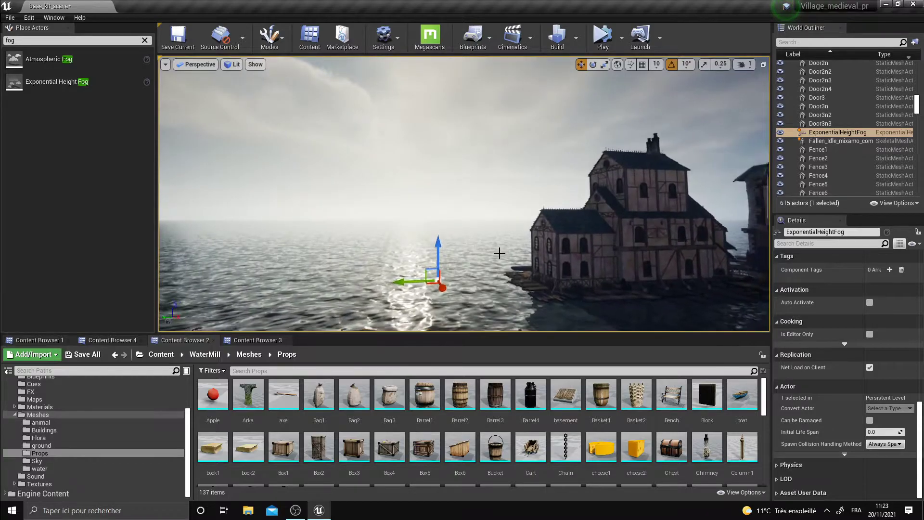
scroll(491, 252, down, 4)
right_drag(491, 252, 508, 260)
scroll(491, 251, up, 4)
scroll(491, 251, down, 4)
scroll(883, 428, up, 3)
scroll(883, 423, up, 10)
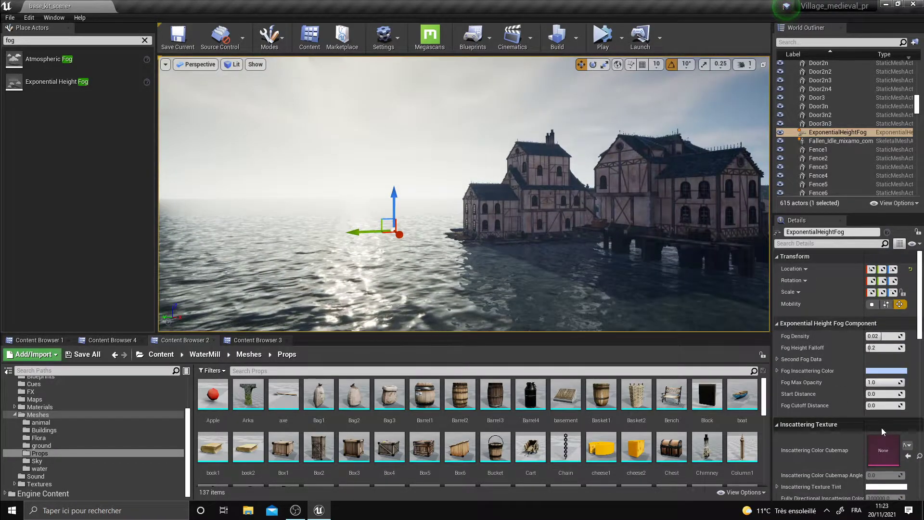
right_drag(642, 259, 609, 259)
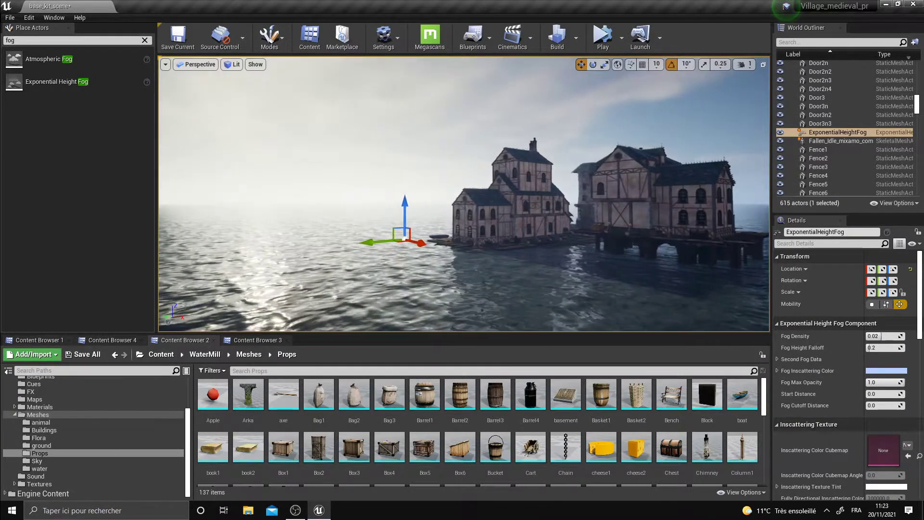
scroll(642, 259, up, 4)
Step: Try Fog Density values of 0.0425, 0.05 and 1.0 on the height fog and view the village through it
mouse_move(886, 336)
mouse_down()
mouse_move(897, 336)
mouse_move(870, 336)
mouse_move(894, 336)
mouse_up()
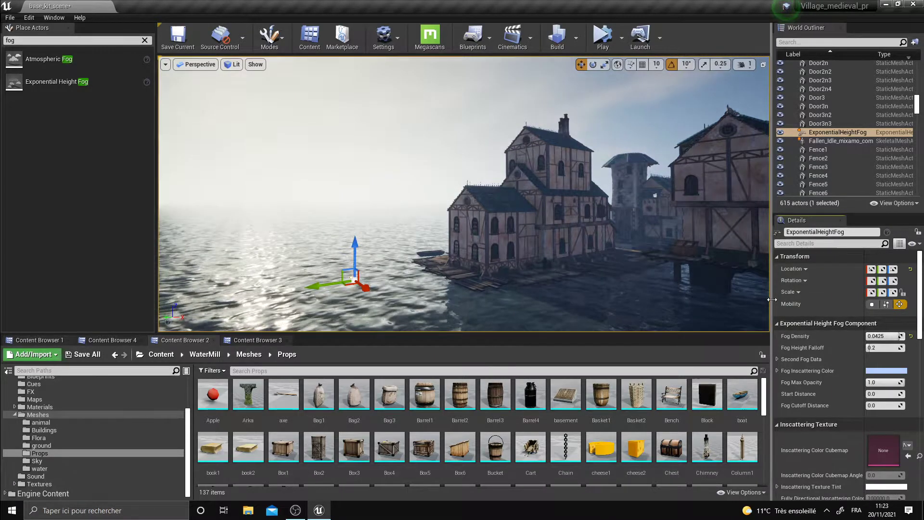
drag(771, 299, 758, 300)
drag(904, 337, 878, 336)
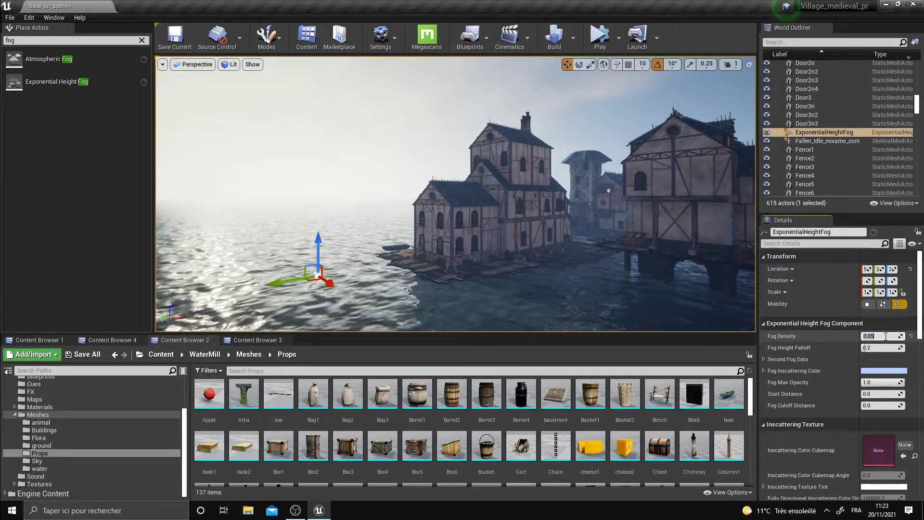
double_click(884, 336)
text(1.0)
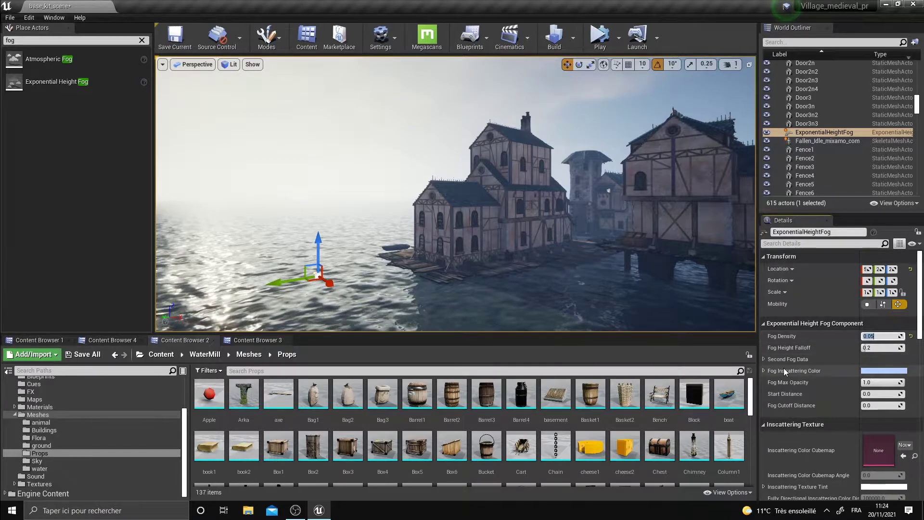
key(Return)
mouse_move(490, 201)
right_down()
mouse_move(441, 204)
mouse_move(489, 202)
right_up()
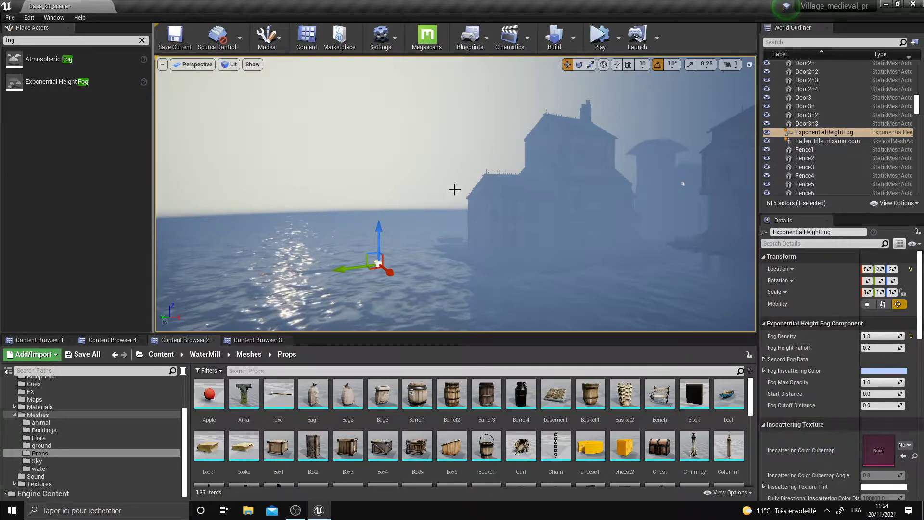
Step: Lower the height fog's Fog Density, trying 0.5, 0.1 and 0.02, and leave it at 0.05
click(873, 336)
text(0)
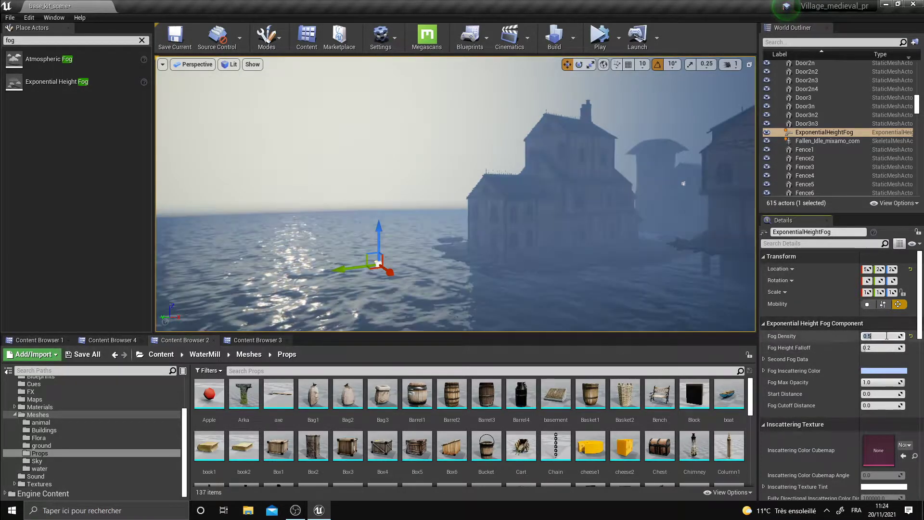
text(.1)
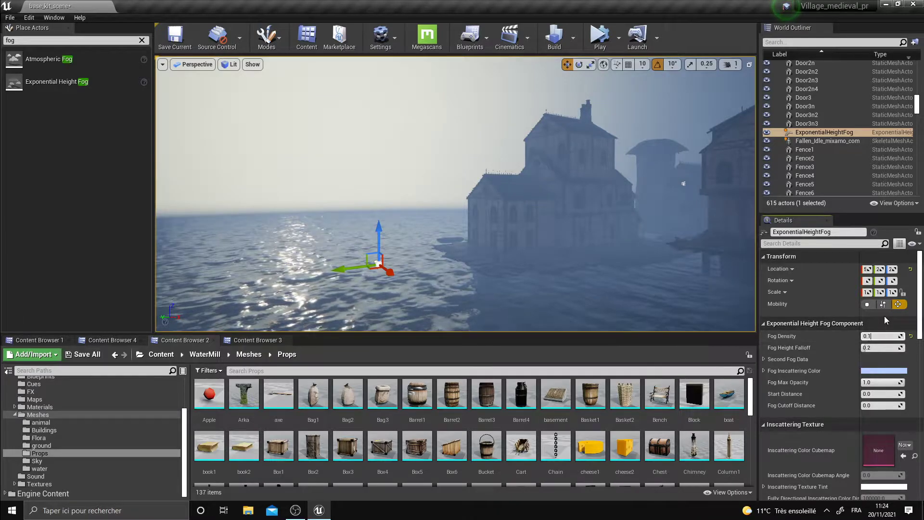
key(Return)
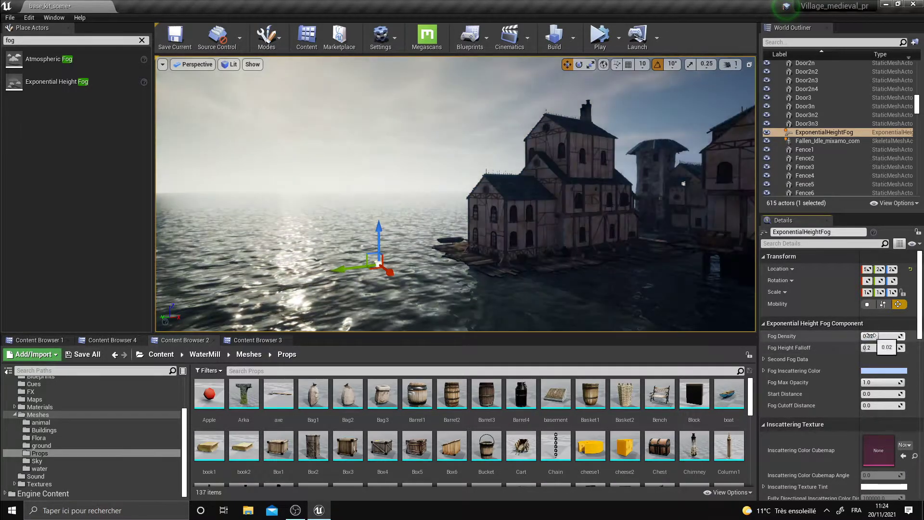
Step: Enable Volumetric Fog on the height fog, comparing the village with and without it
scroll(822, 424, down, 6)
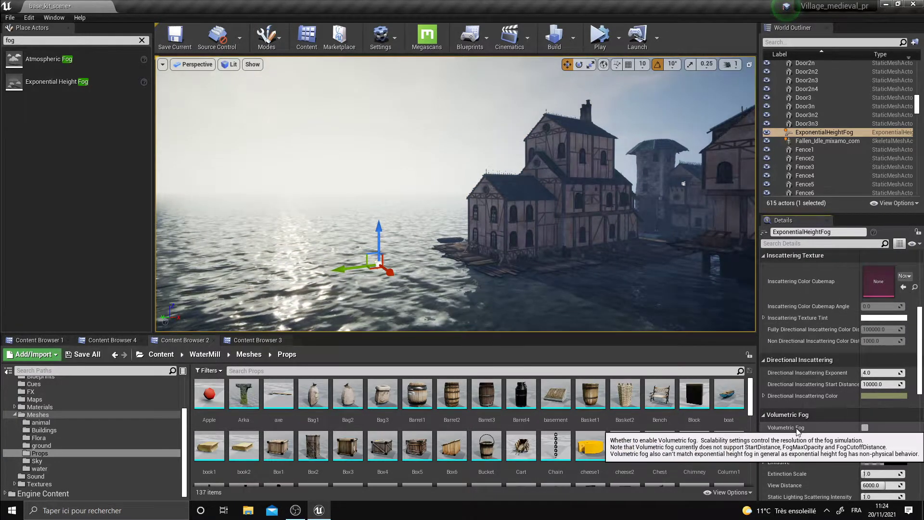
click(865, 427)
right_drag(641, 328, 679, 334)
click(865, 429)
click(865, 429)
key(d)
right_drag(673, 298, 643, 305)
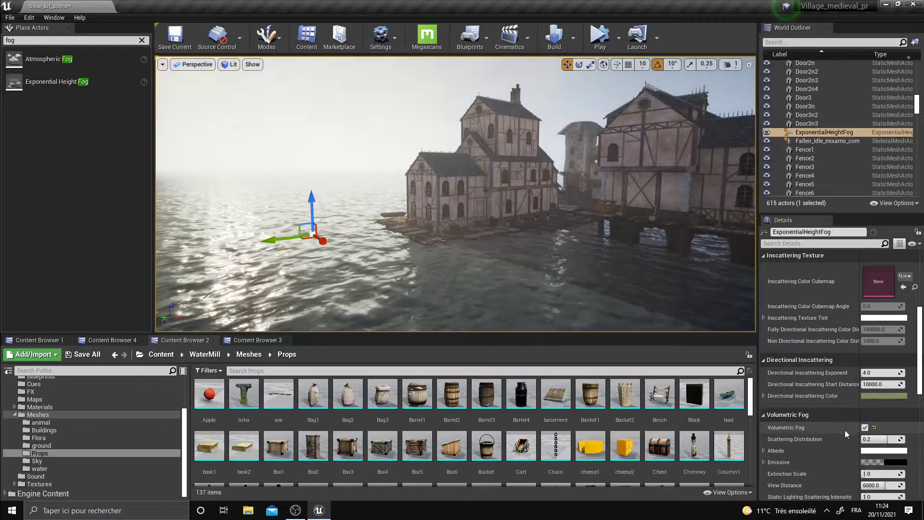
scroll(859, 430, up, 5)
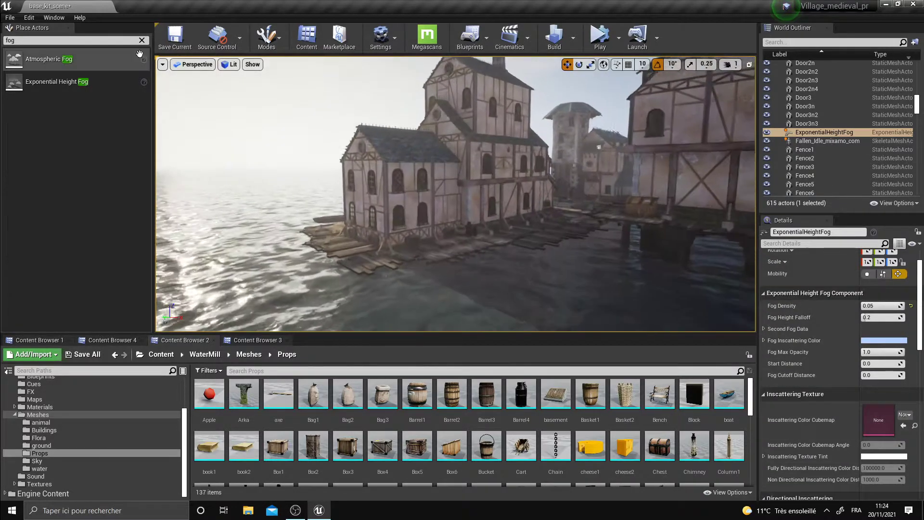
Step: Clear the fog search and place a Spot Light from the light actors in front of the half-timbered house by the water
click(142, 40)
click(13, 83)
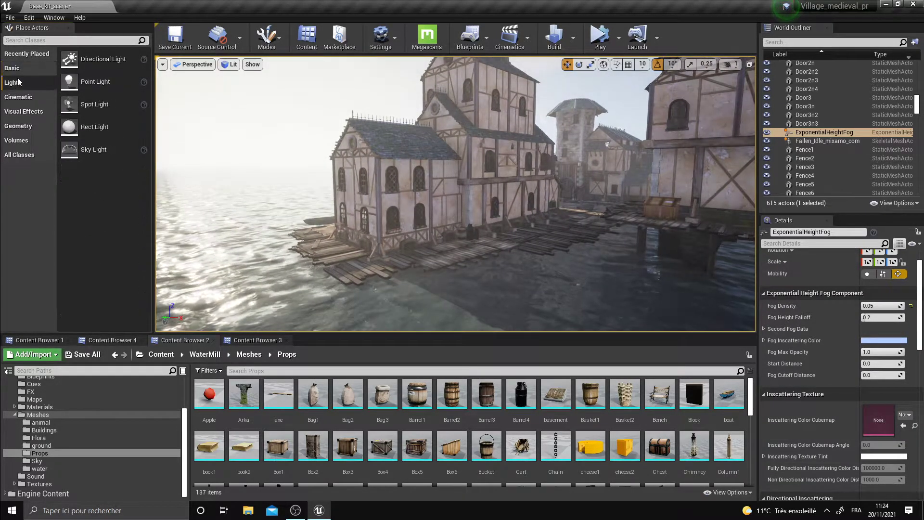
drag(97, 99, 431, 178)
mouse_move(430, 178)
right_down()
mouse_move(405, 212)
mouse_move(399, 204)
mouse_move(417, 189)
right_up()
Step: Set the spot light's Volumetric Scattering Intensity to 100, deselect it, and view its beam from the other side
scroll(852, 419, down, 5)
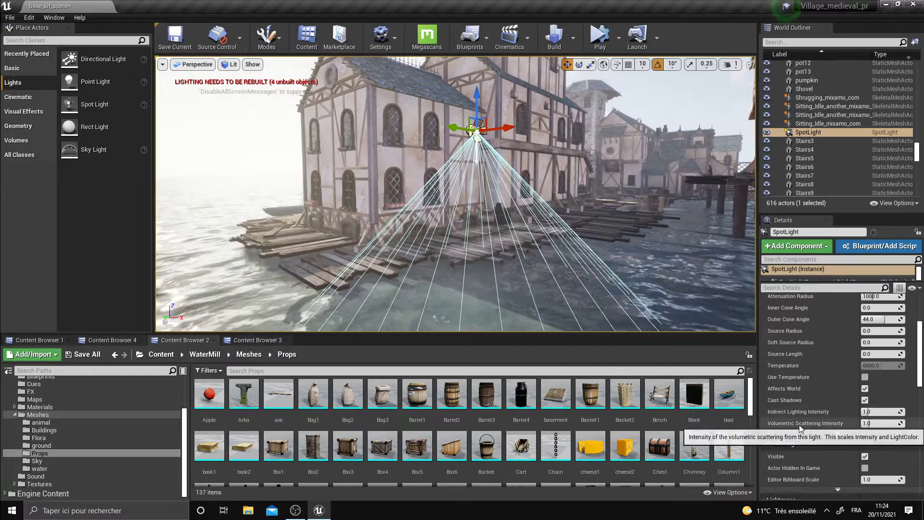
text(00)
key(Return)
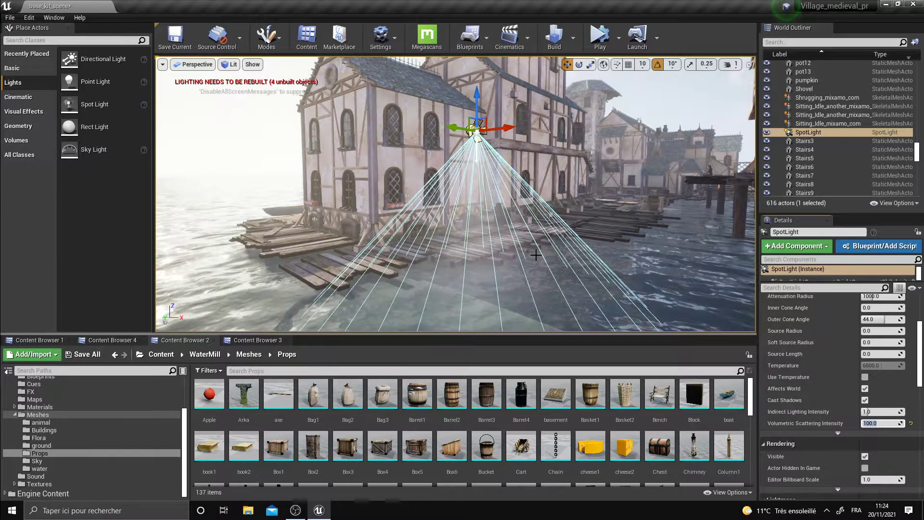
key(Escape)
right_drag(454, 220, 482, 204)
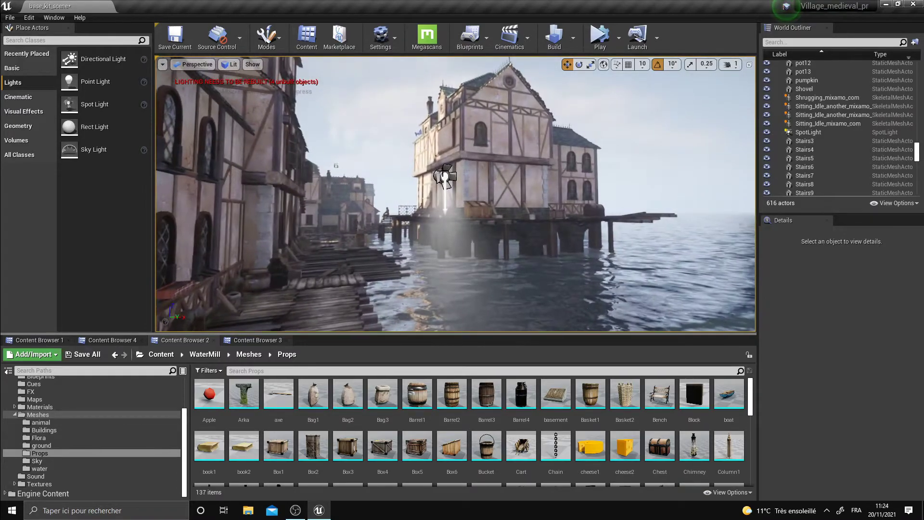
Step: Raise the spot light to about the height of the house's roof, deselect it, and view its beam in the fog
click(444, 177)
drag(445, 157, 445, 80)
key(Escape)
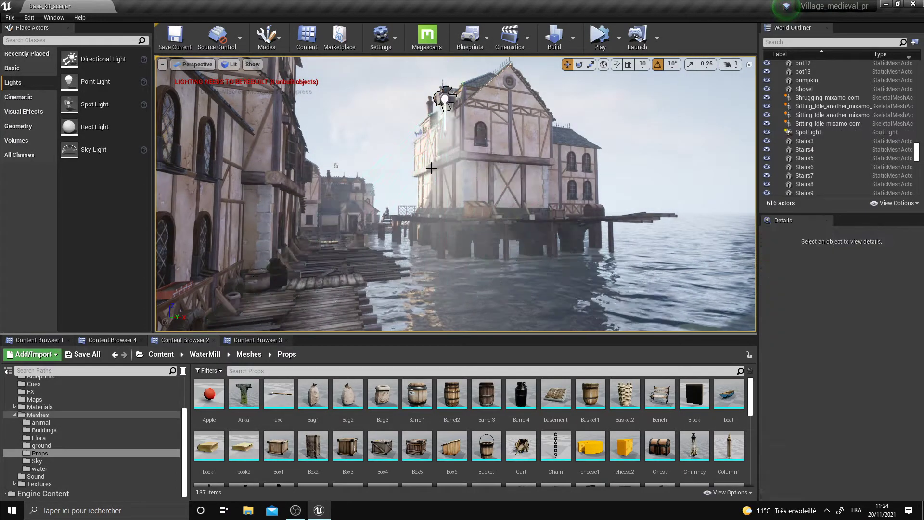
right_drag(449, 182, 449, 182)
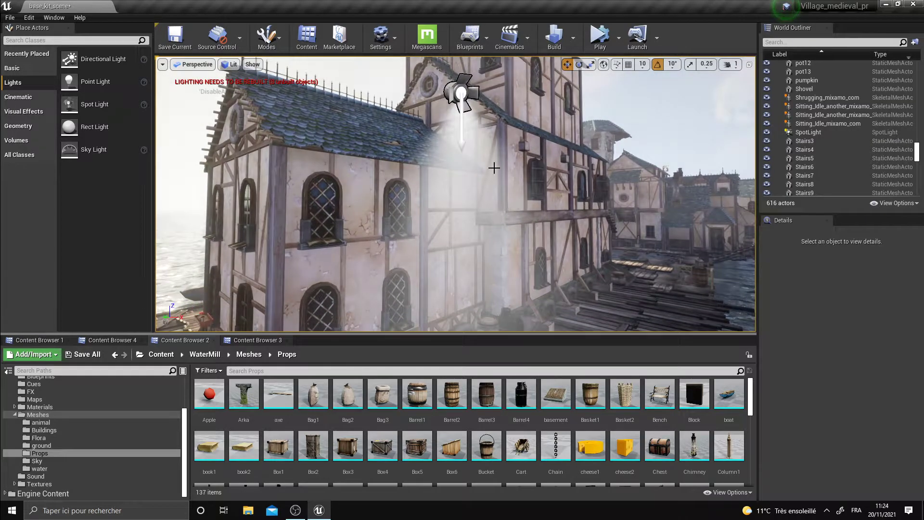
scroll(468, 228, down, 10)
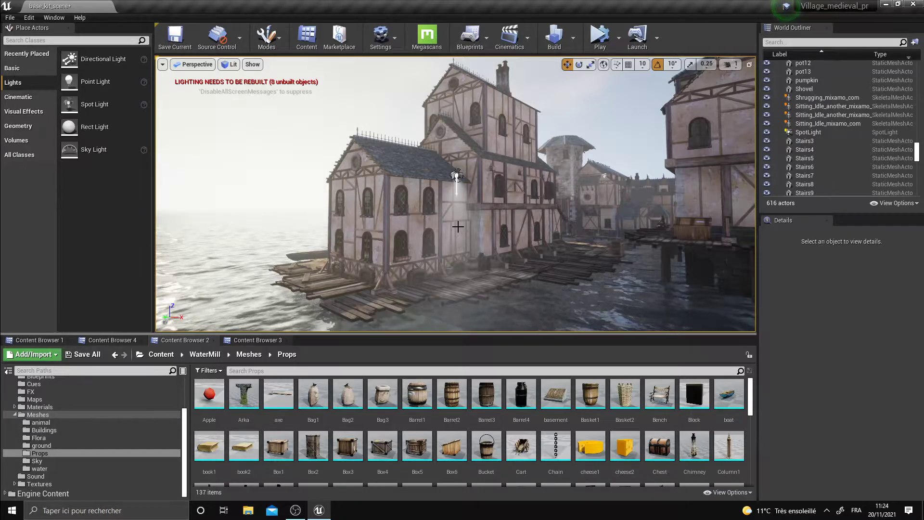
Step: Look at the spot light's beam from near and far, and delete the spot light beside the half-timbered house
scroll(457, 226, up, 5)
right_drag(395, 216, 371, 229)
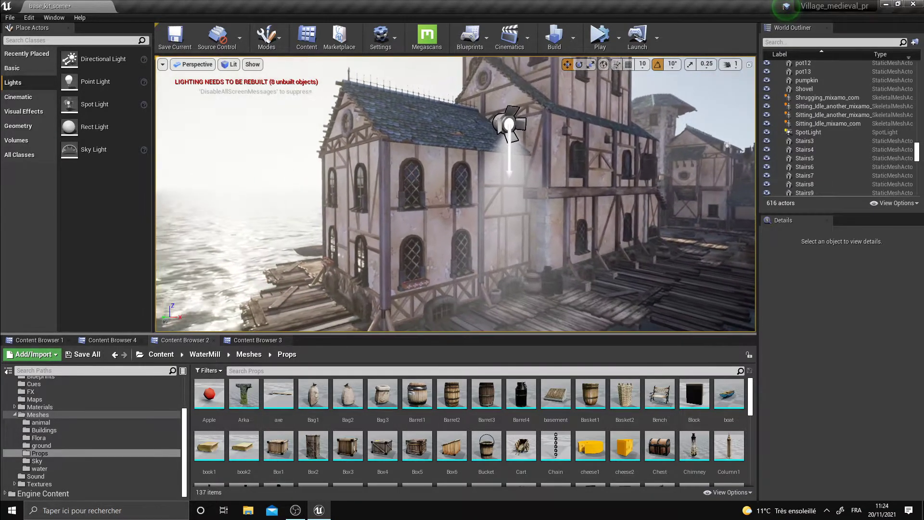
scroll(392, 214, down, 10)
scroll(393, 218, up, 8)
scroll(397, 223, down, 6)
scroll(397, 222, down, 3)
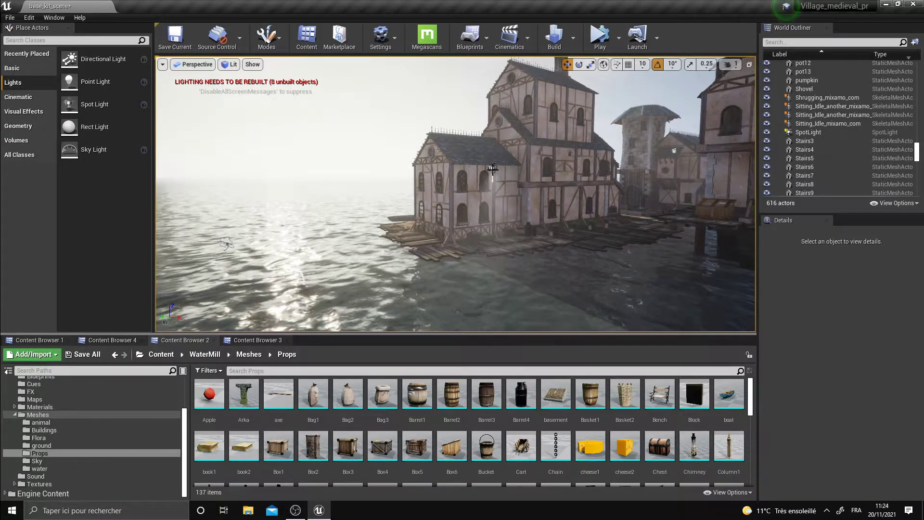
click(492, 169)
key(Delete)
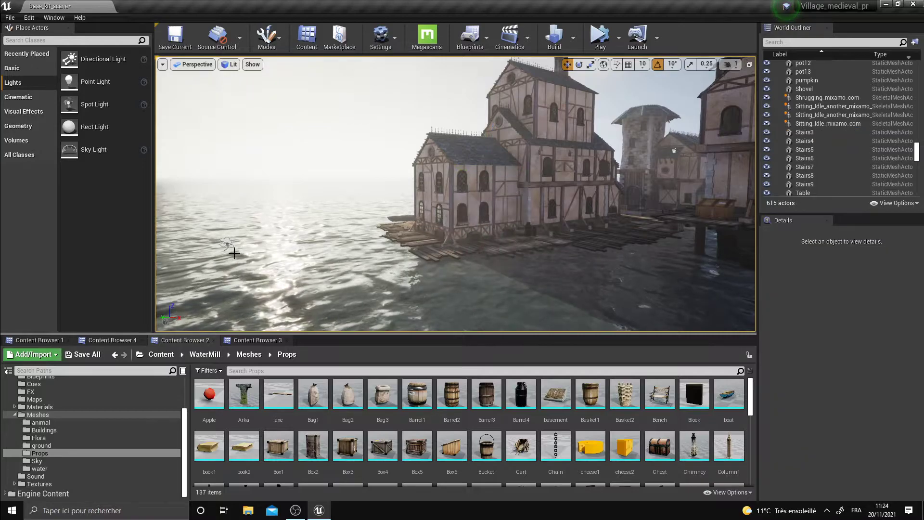
Step: Select the exponential height fog over the water and lower its Fog Density to about 0.016
click(227, 245)
scroll(867, 337, up, 3)
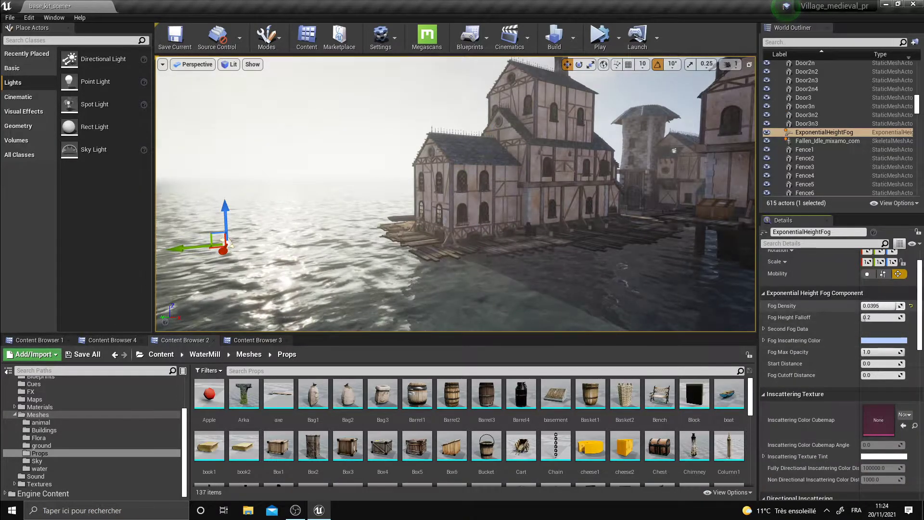
drag(897, 306, 875, 306)
Step: Rotate the directional sunlight to relight the waterside houses, and deselect the height fog
right_drag(612, 260, 507, 250)
key(ctrl+l)
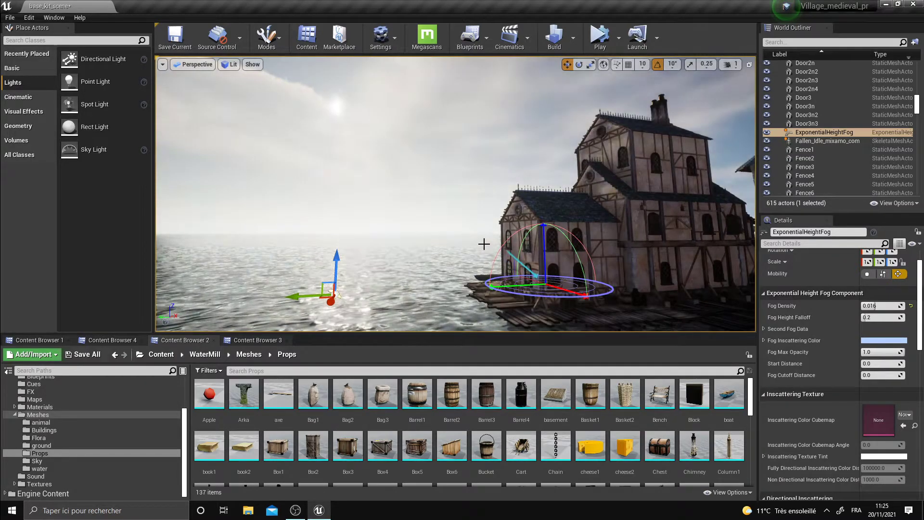
click(474, 238)
right_drag(473, 237, 473, 237)
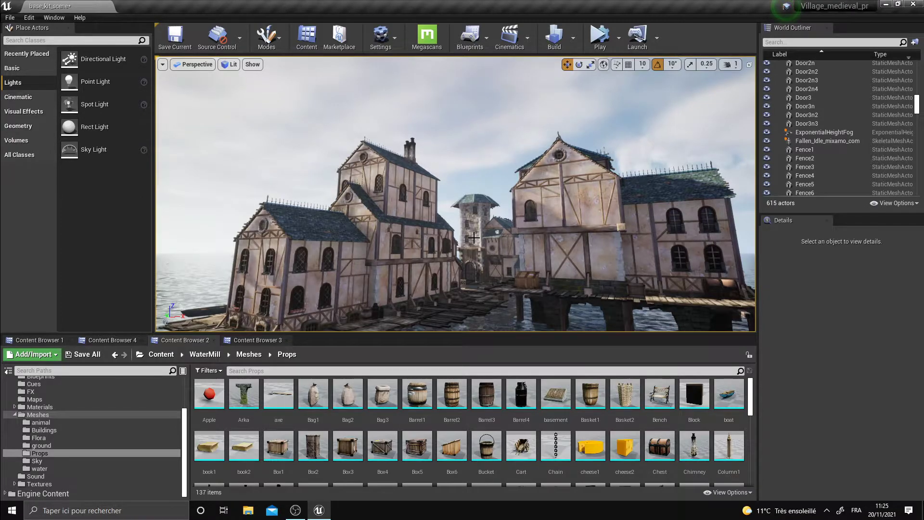
Step: Set the viewport's Camera Speed Scalar to 10 and move the view to the canal between the village houses
click(728, 64)
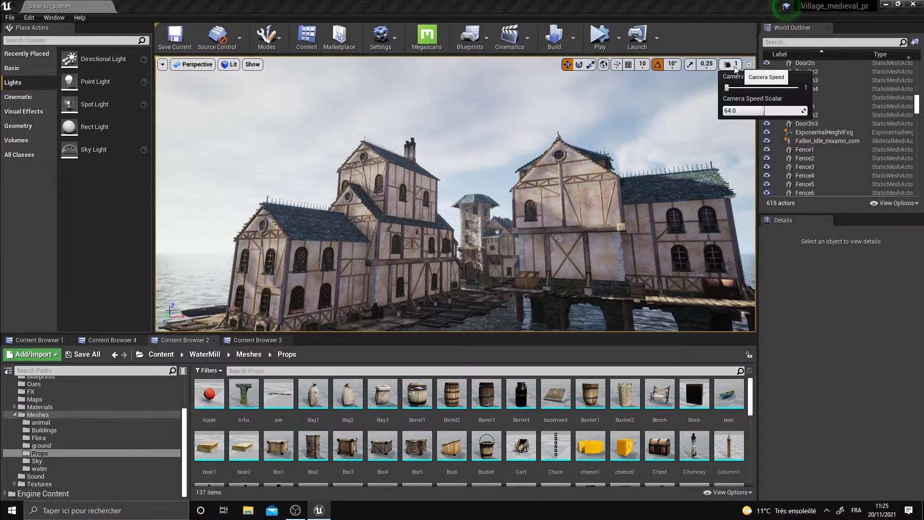
text(10)
right_drag(549, 188, 469, 194)
mouse_move(551, 207)
right_down()
mouse_move(534, 209)
mouse_move(551, 207)
right_up()
scroll(552, 207, down, 2)
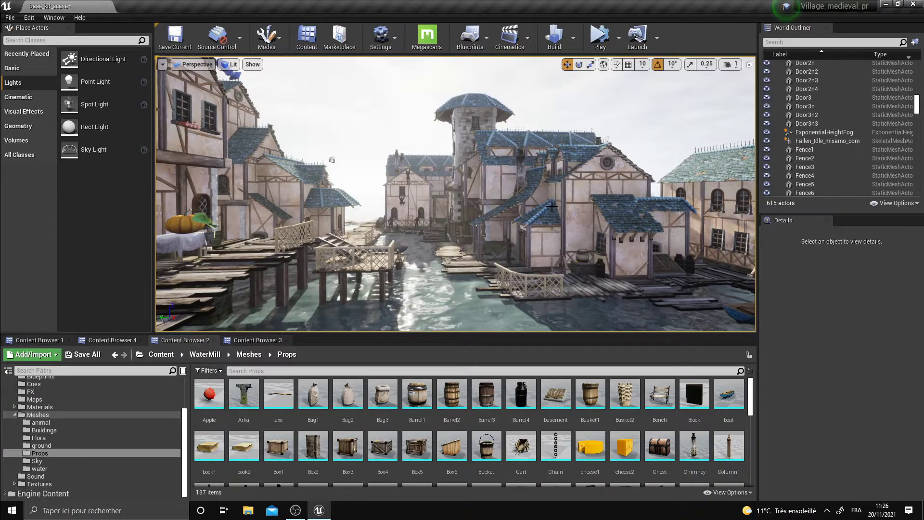
Step: Open the Env. Light Mixer and look through its directional light, sky light, sky atmosphere and volumetric cloud settings
click(54, 17)
click(79, 89)
drag(461, 133, 582, 127)
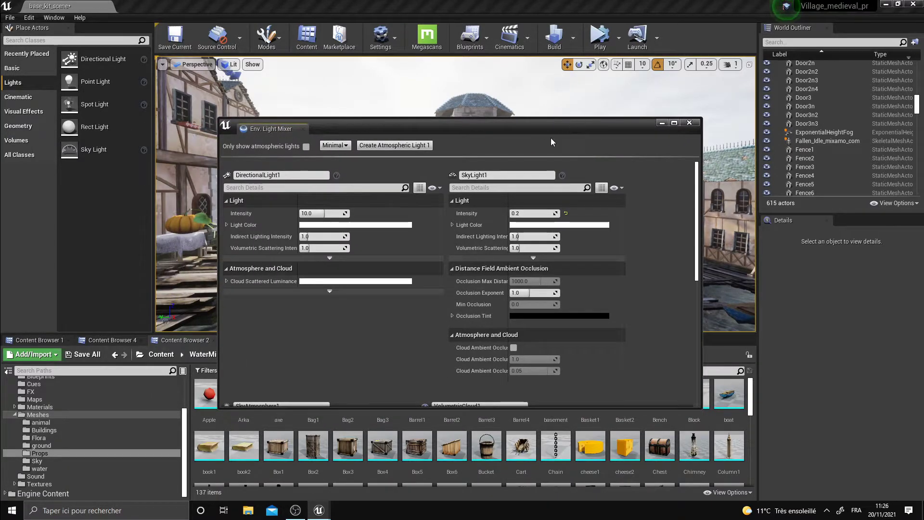
scroll(568, 262, down, 10)
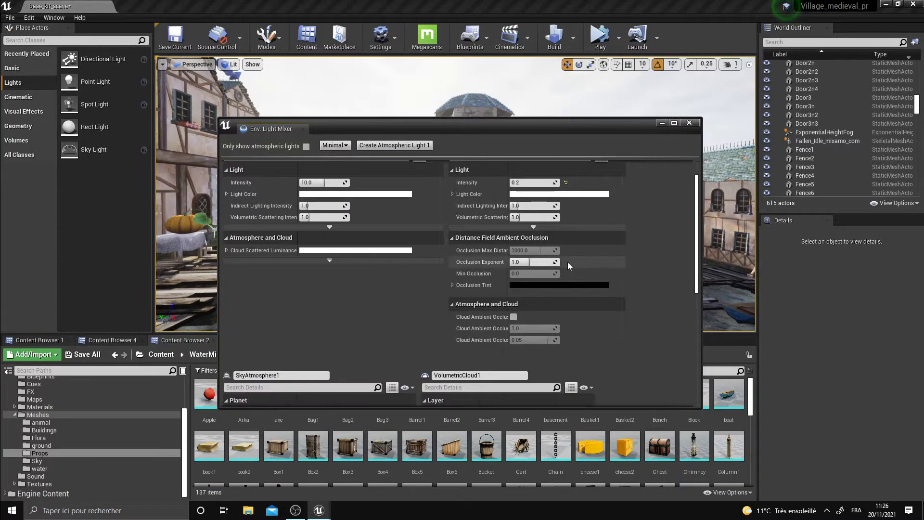
scroll(438, 243, up, 10)
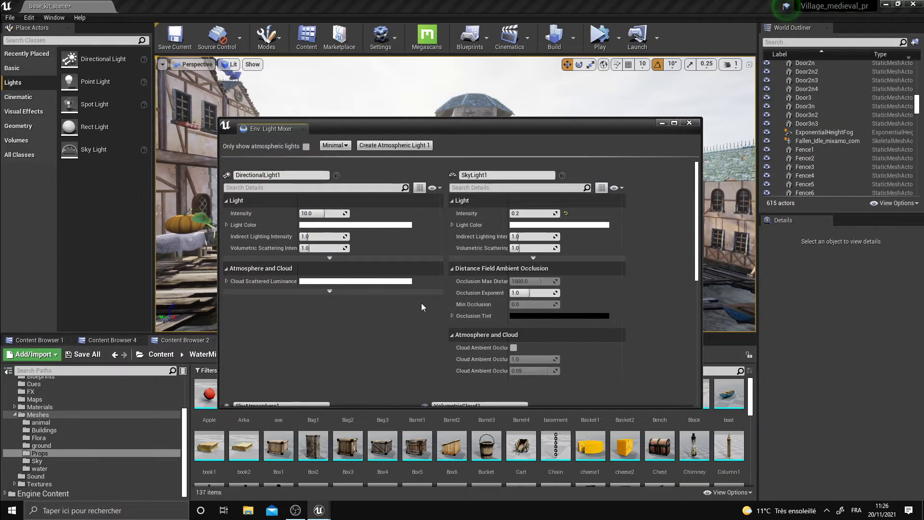
mouse_move(408, 121)
mouse_down()
mouse_move(482, 143)
mouse_move(393, 129)
mouse_up()
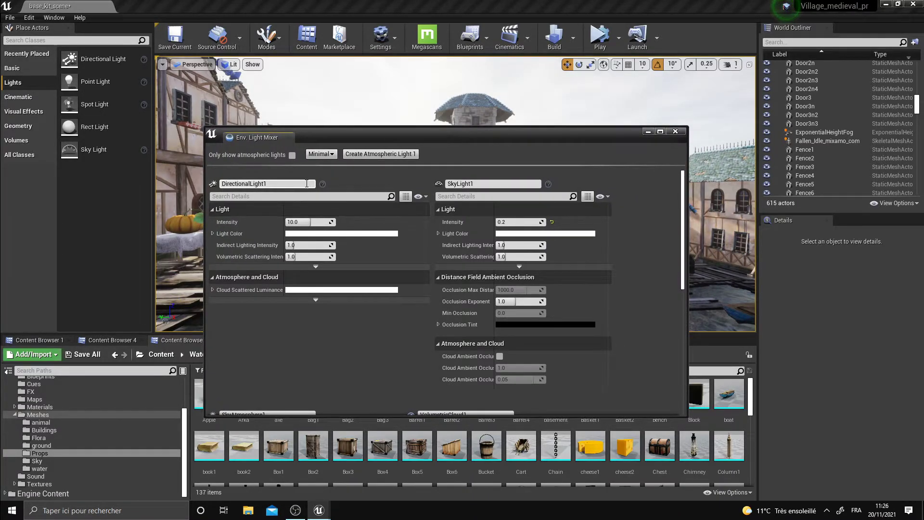
scroll(461, 324, down, 3)
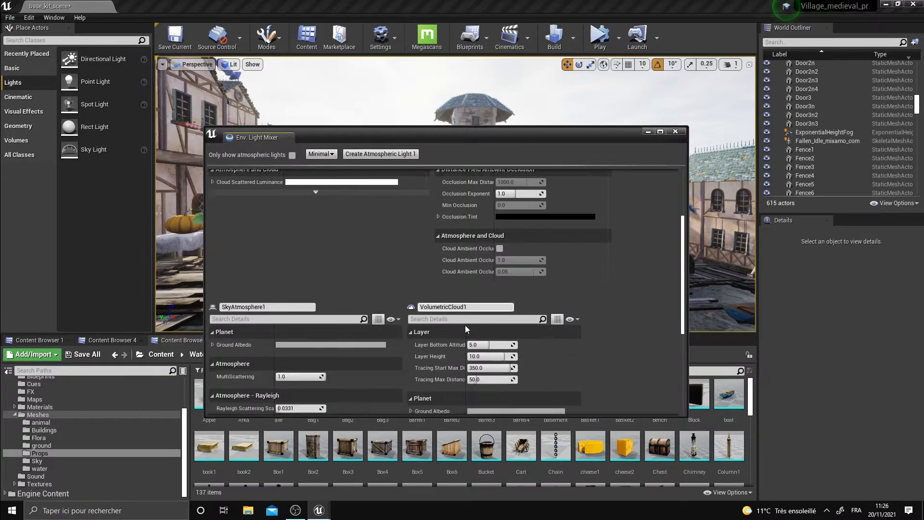
scroll(457, 352, up, 1)
scroll(451, 355, up, 2)
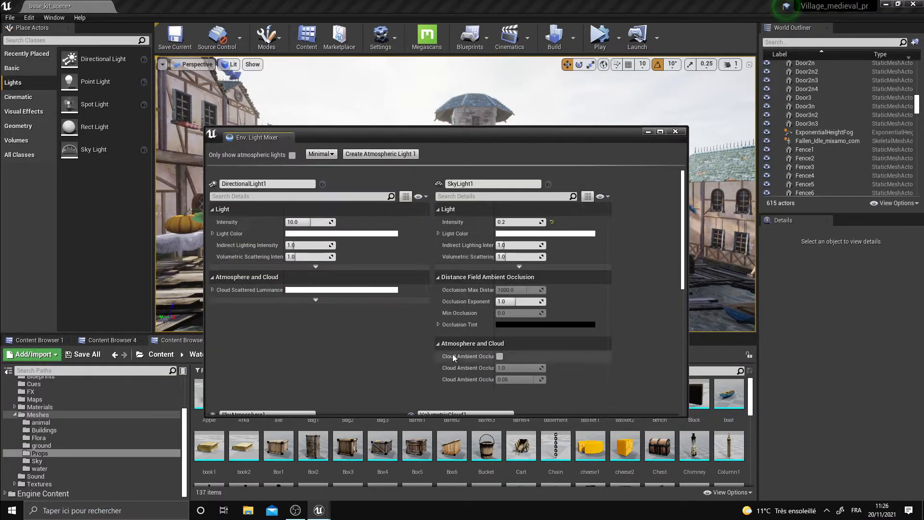
Step: Show the mixer's Normal+Advanced properties, look through them, and return the detail level to Minimal
click(327, 177)
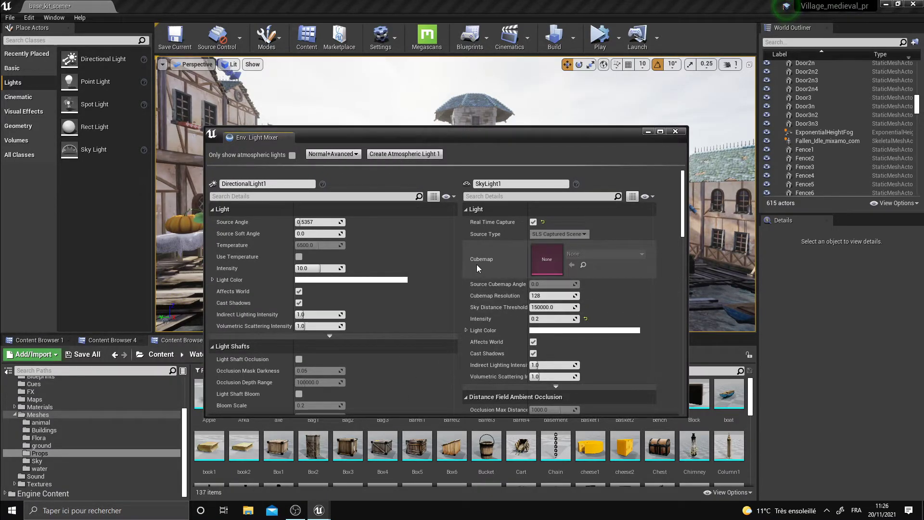
scroll(452, 268, down, 10)
scroll(451, 289, down, 8)
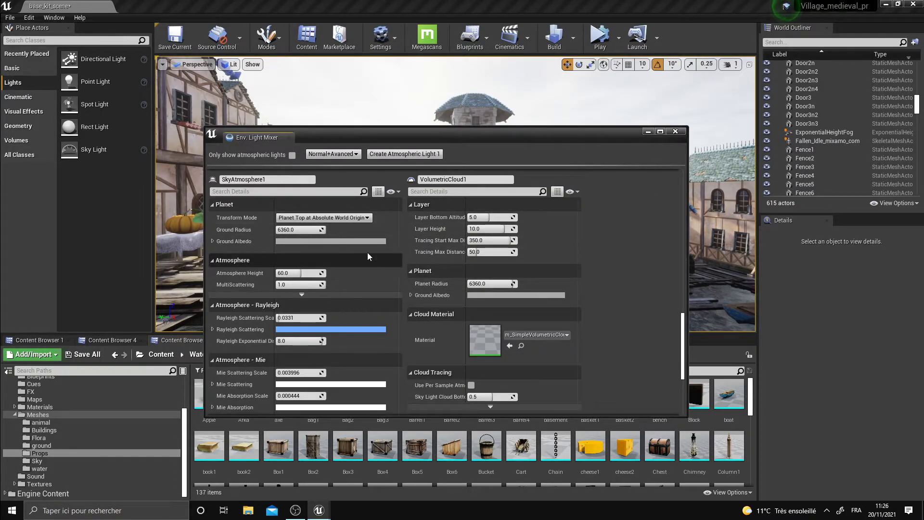
click(334, 154)
click(334, 164)
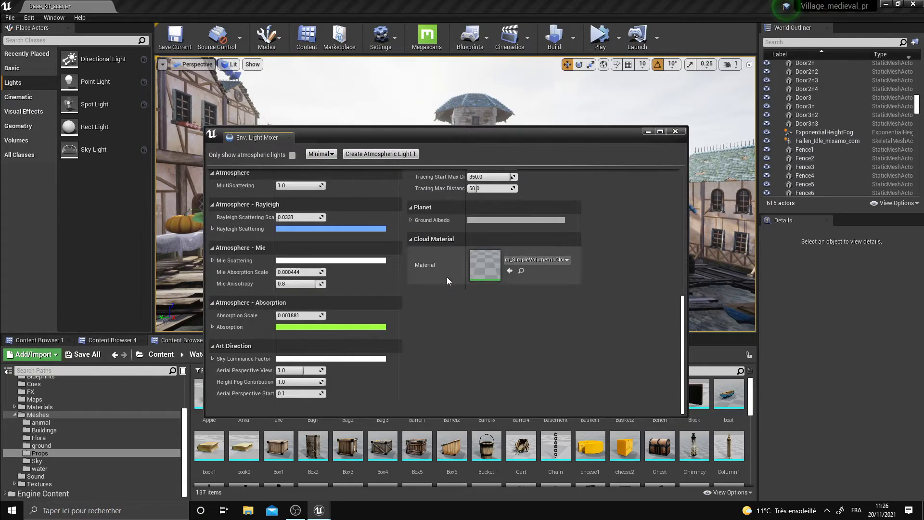
drag(685, 310, 672, 166)
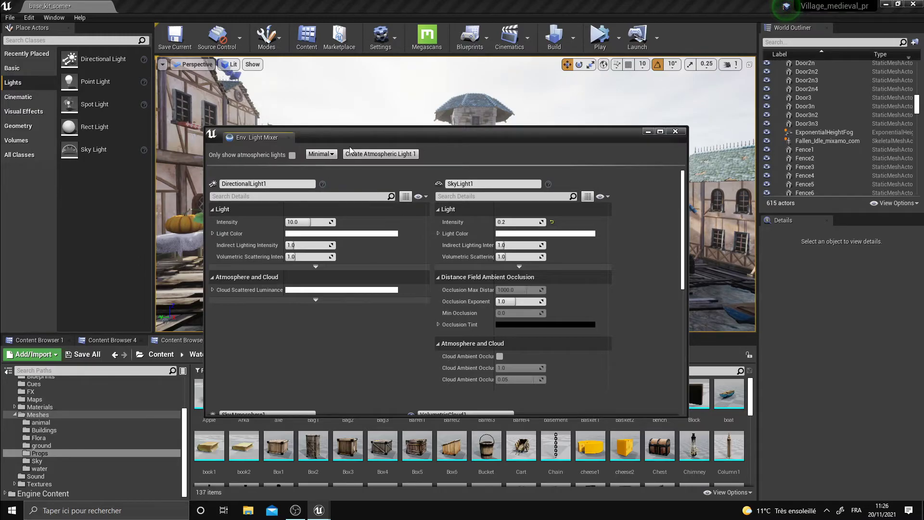
drag(349, 135, 454, 138)
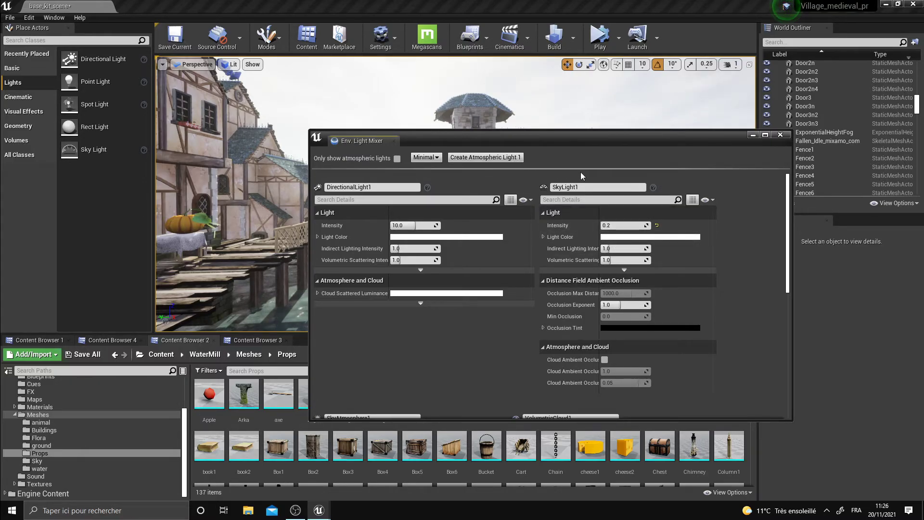
Step: Close the Env. Light Mixer and save all modified levels and assets
click(719, 132)
click(8, 18)
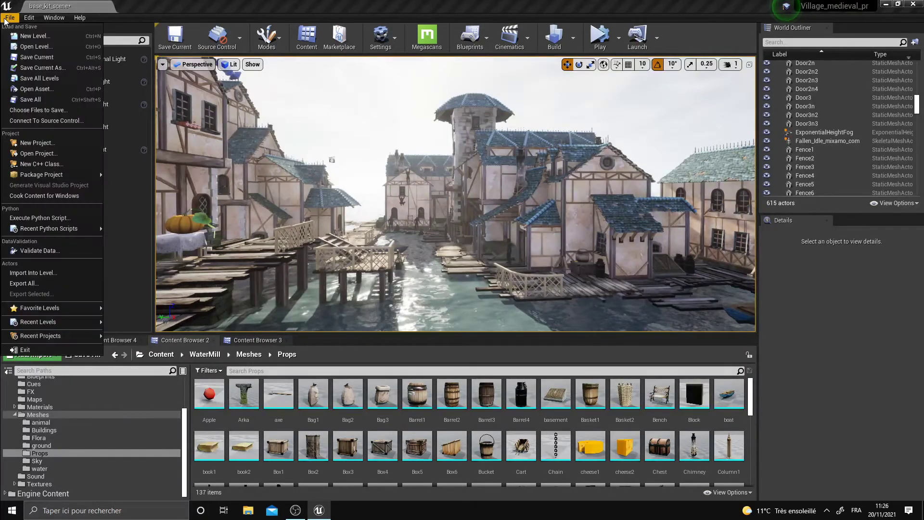
click(50, 100)
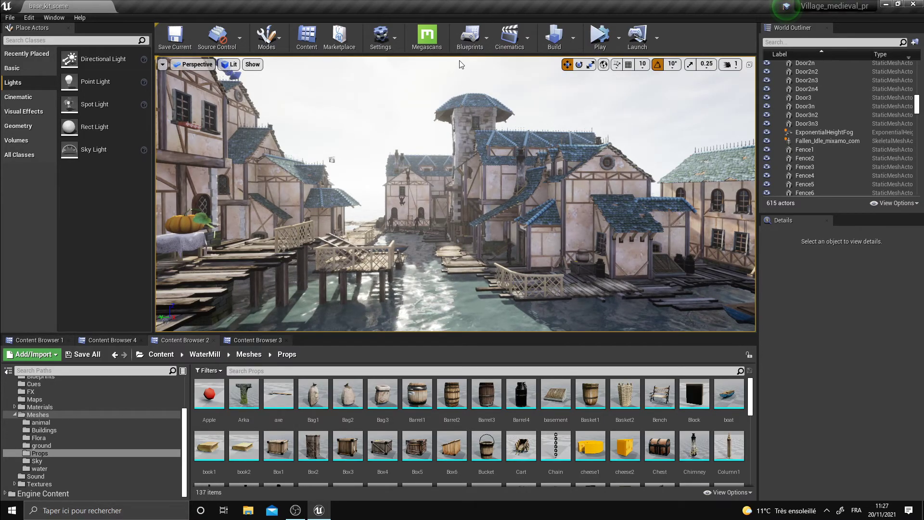
Step: Reopen the Env. Light Mixer over the saved village scene
click(54, 18)
click(64, 96)
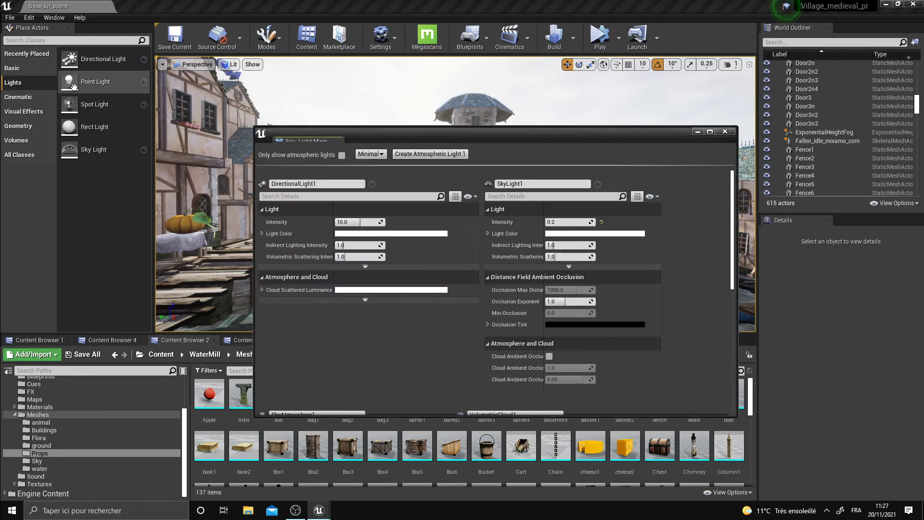